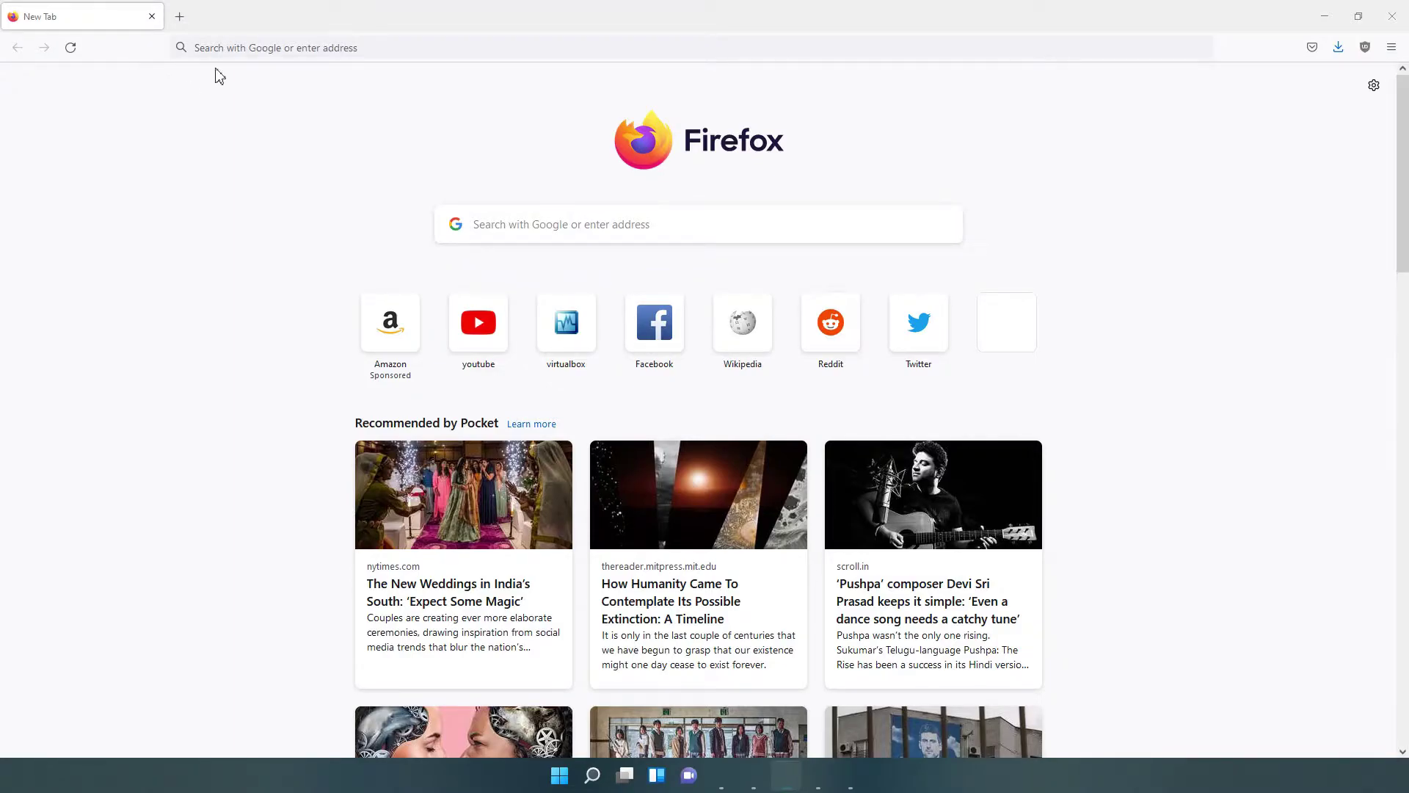
# Step: Search the web for KALI LINUX and open the official kali.org website
pyautogui.click(238, 48)
pyautogui.write('KALI')
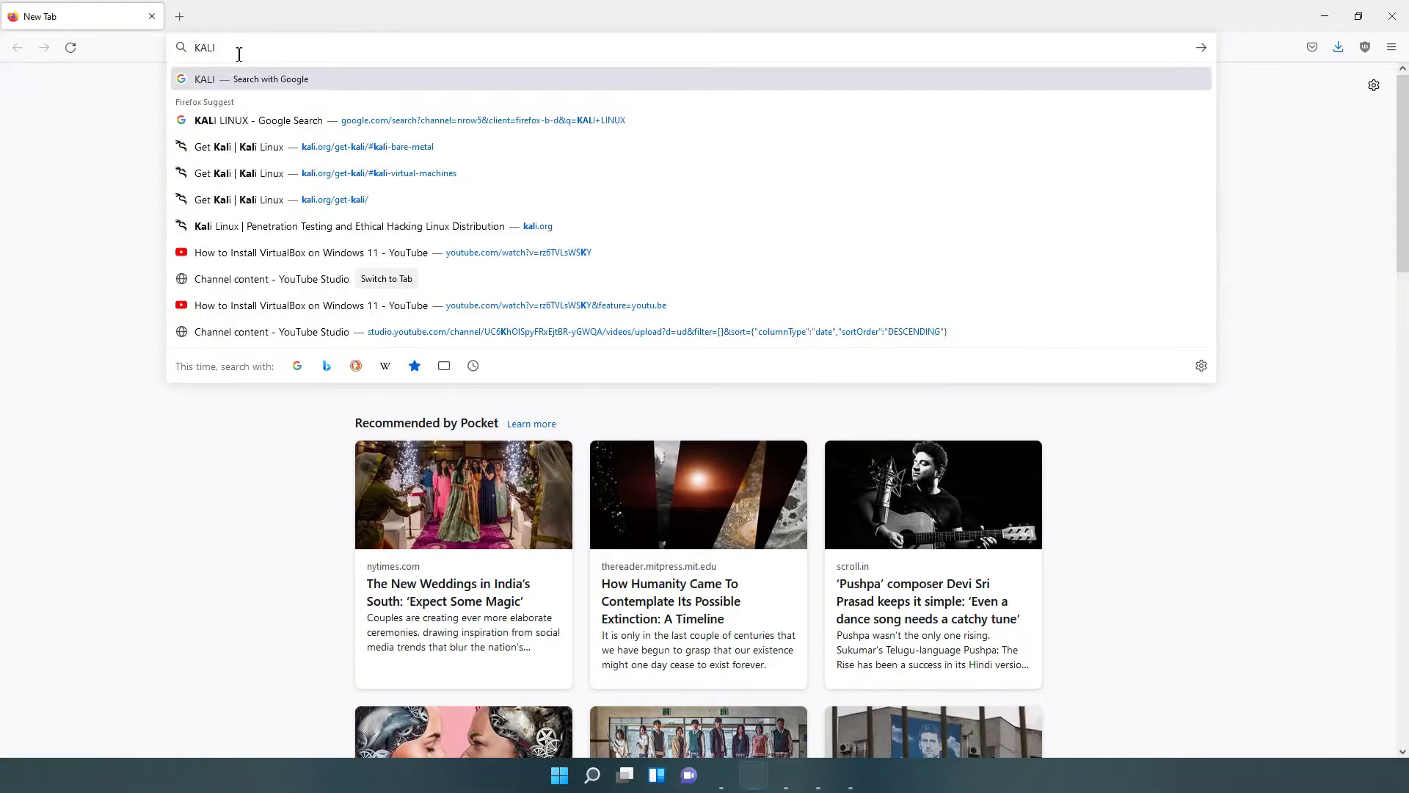
pyautogui.press('Down')
pyautogui.press('Return')
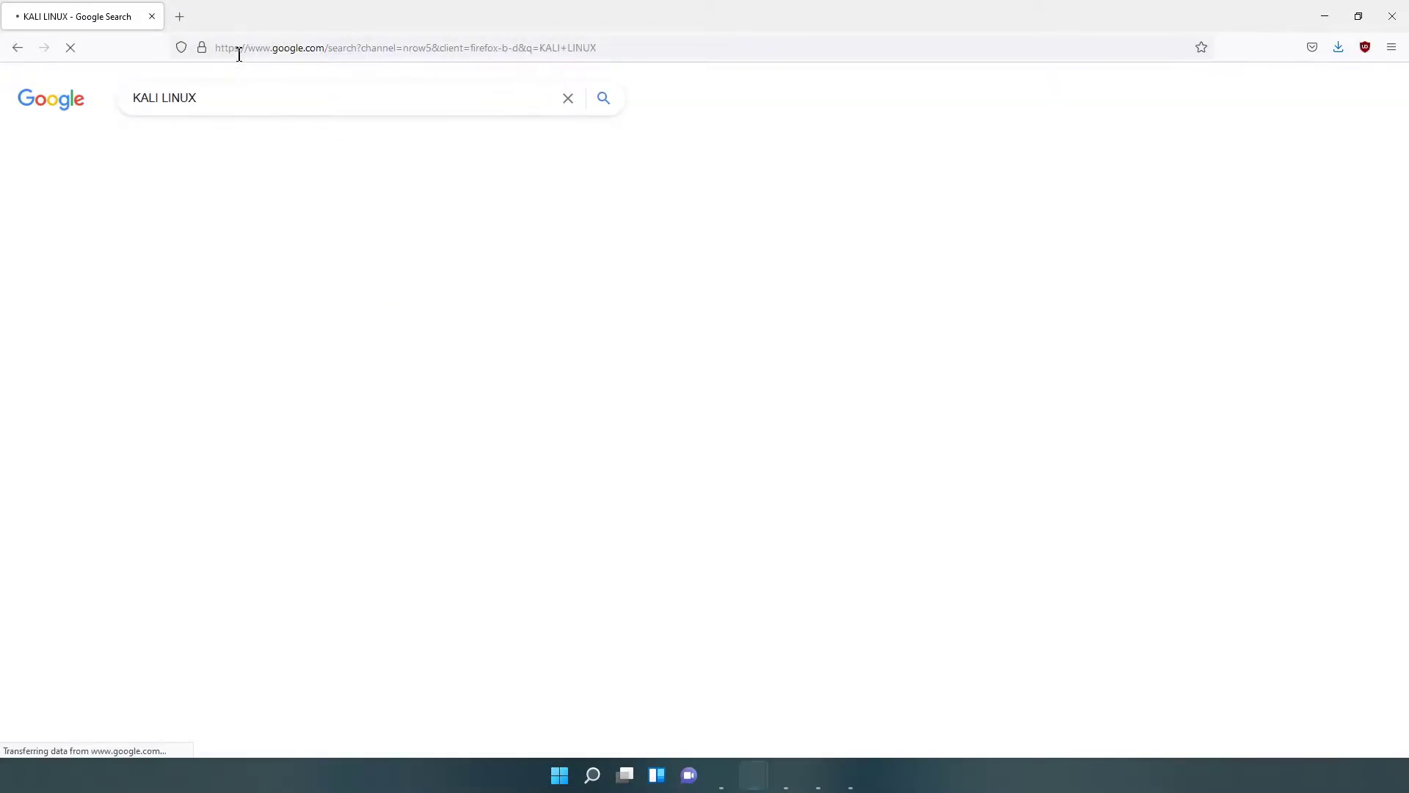
pyautogui.click(224, 228)
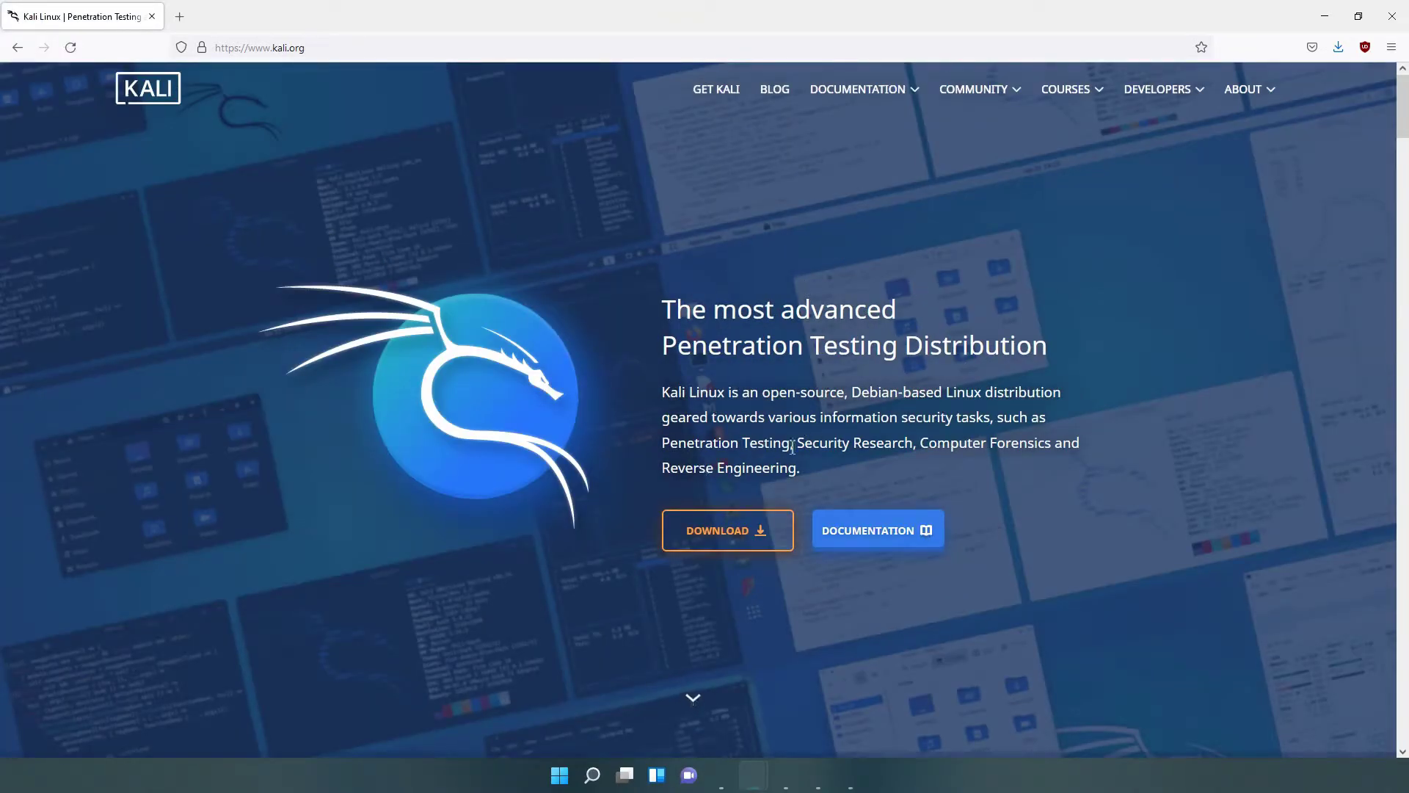
# Step: Go to Kali's download page and choose the Virtual Machines platform
pyautogui.scroll(-1, 734, 440)
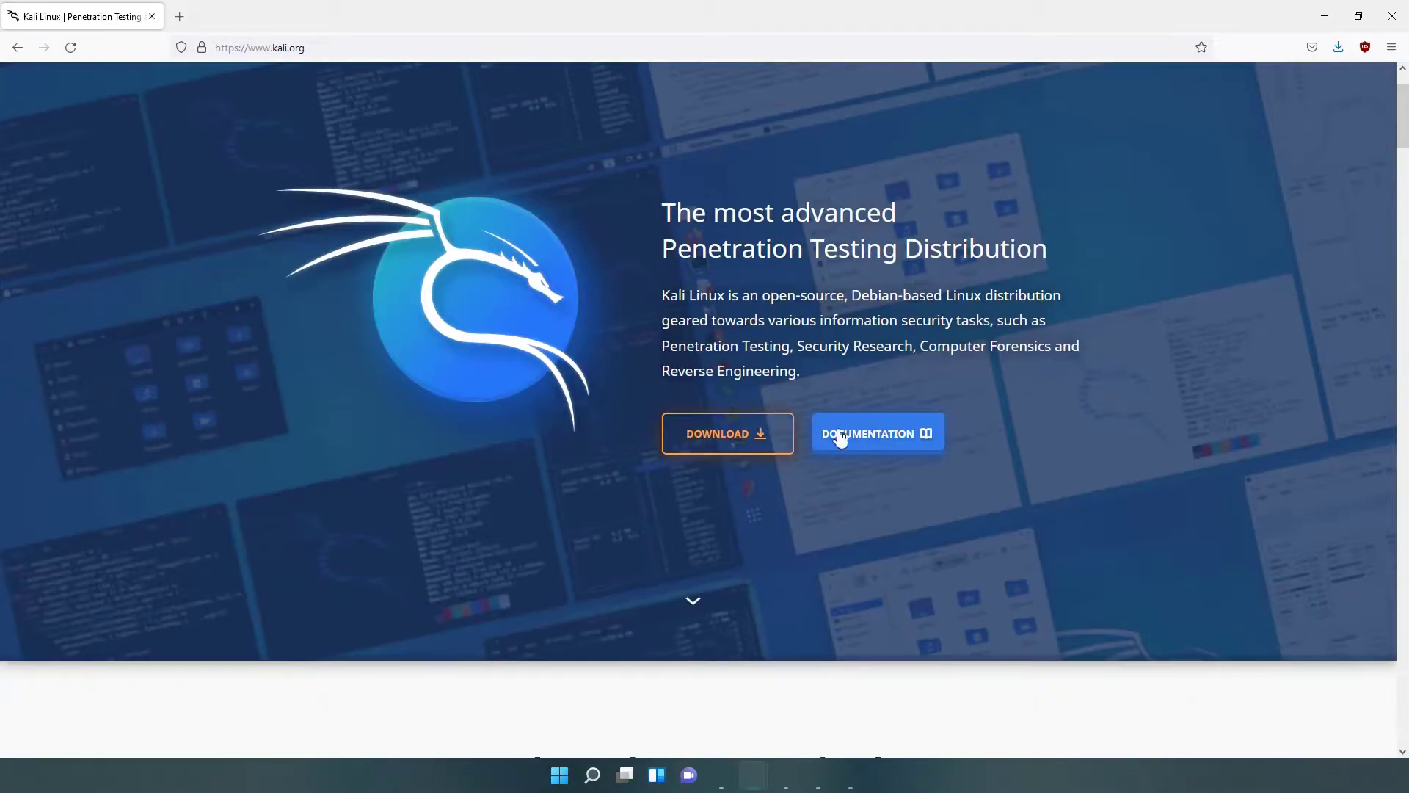
pyautogui.click(729, 439)
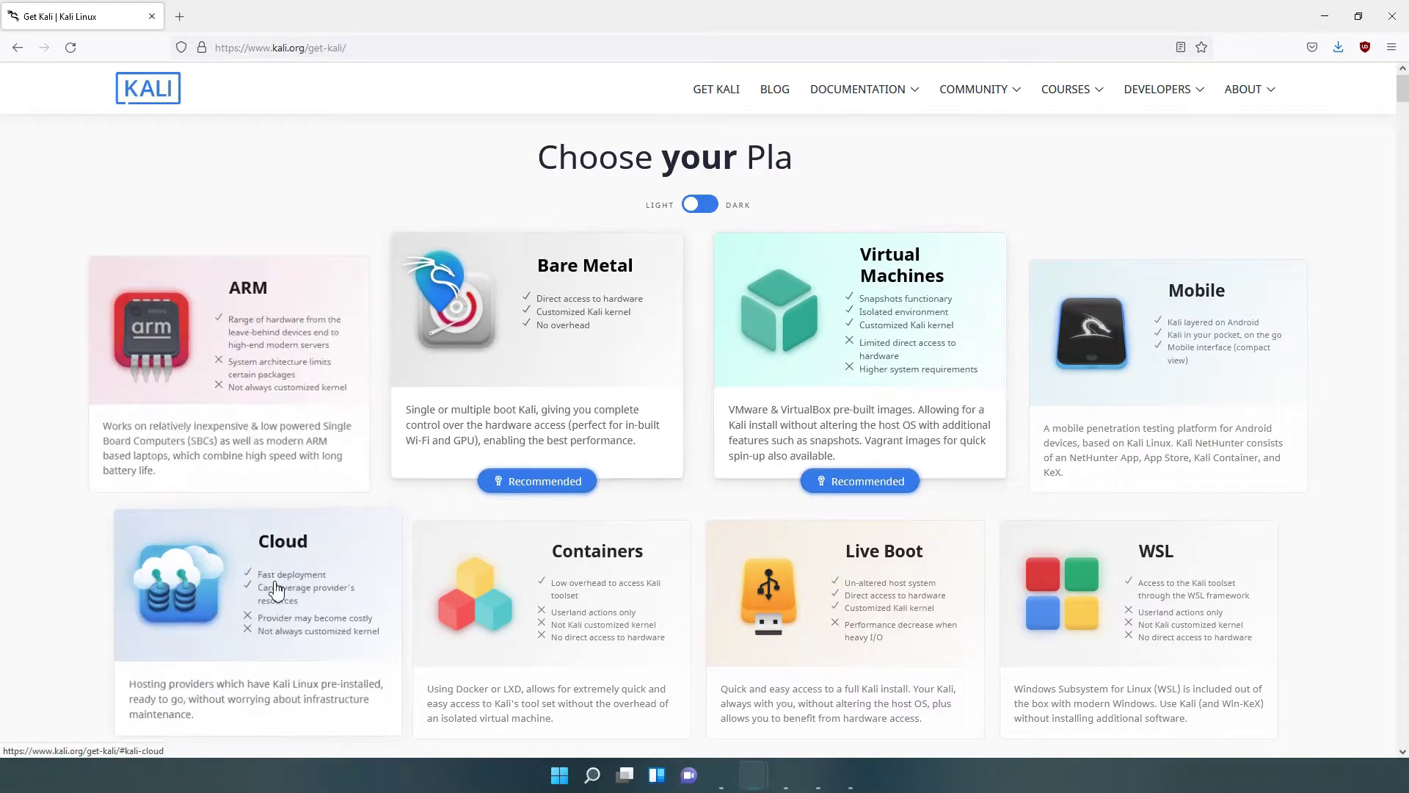
pyautogui.scroll(-3, 811, 453)
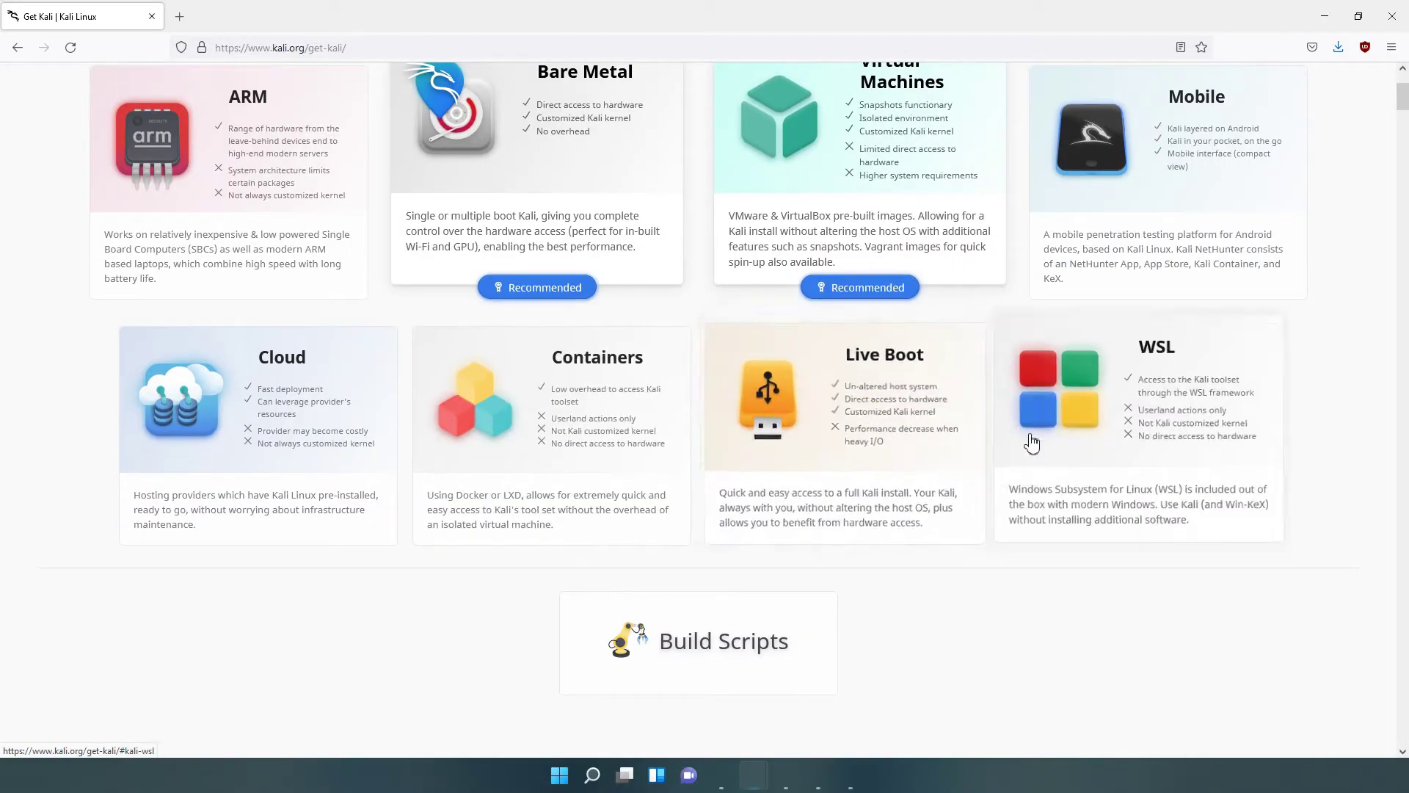
pyautogui.scroll(-4, 837, 543)
pyautogui.scroll(6, 838, 545)
pyautogui.scroll(1, 841, 547)
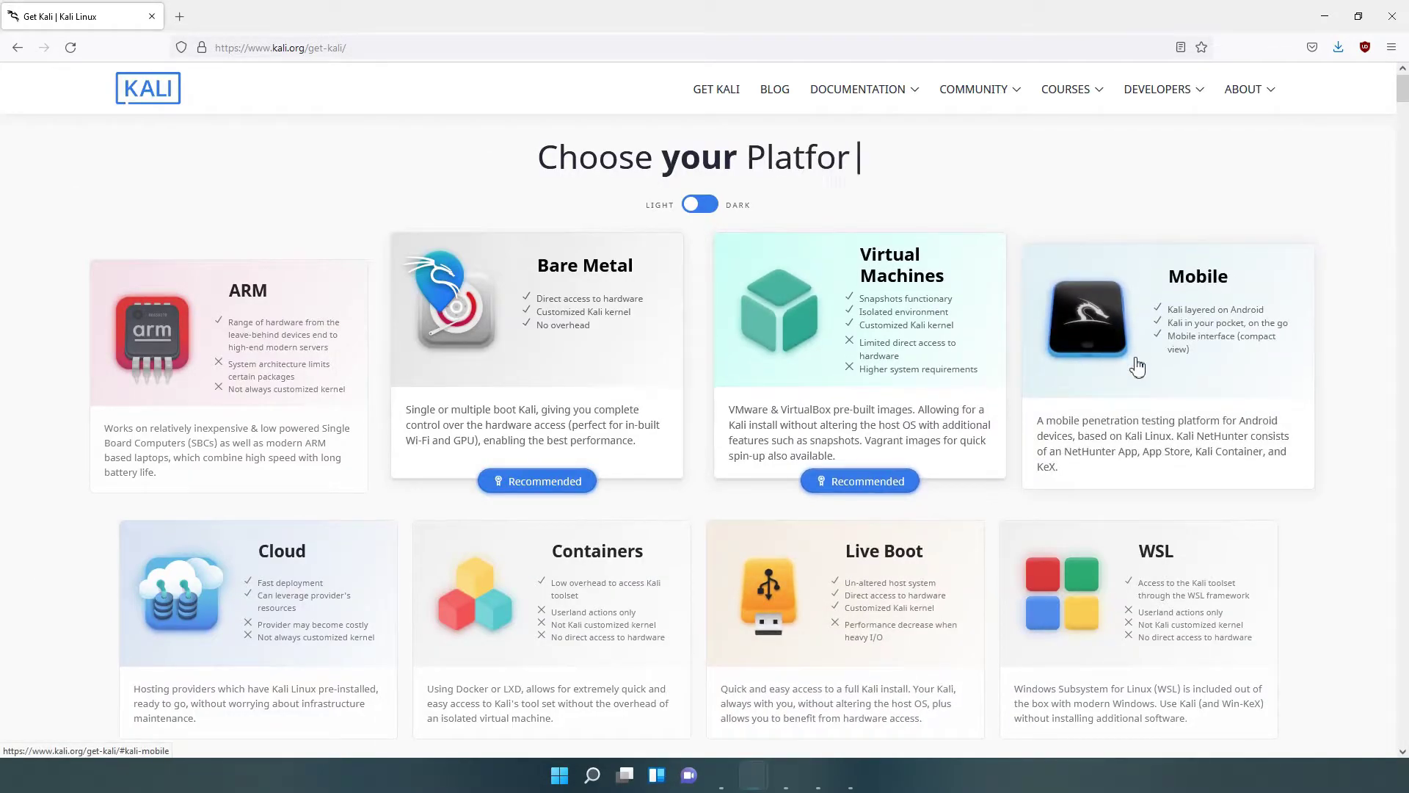
pyautogui.click(901, 338)
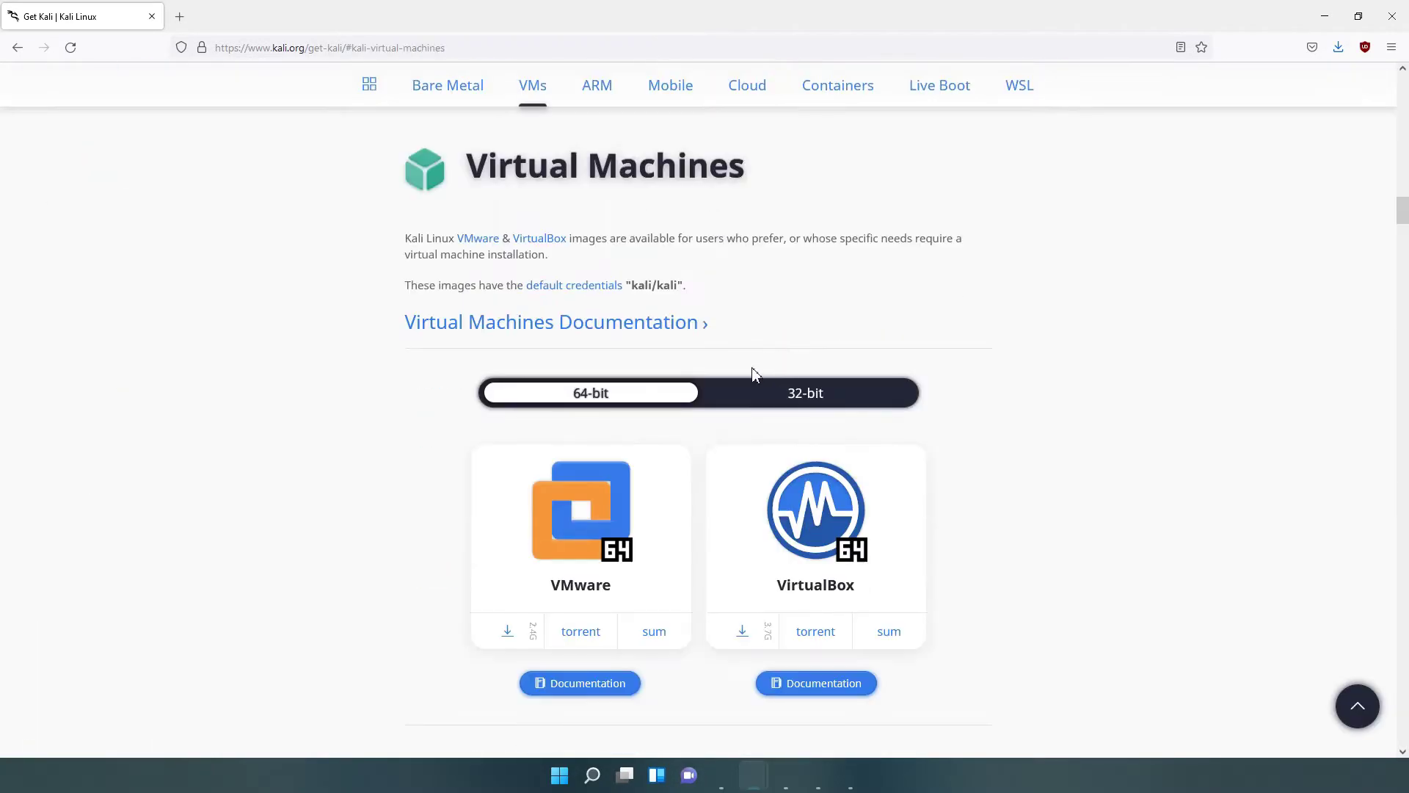
# Step: Download the 64-bit VirtualBox image kali-linux-2021.4a-virtualbox-amd64.ova, choosing to save the file
pyautogui.scroll(-3, 389, 580)
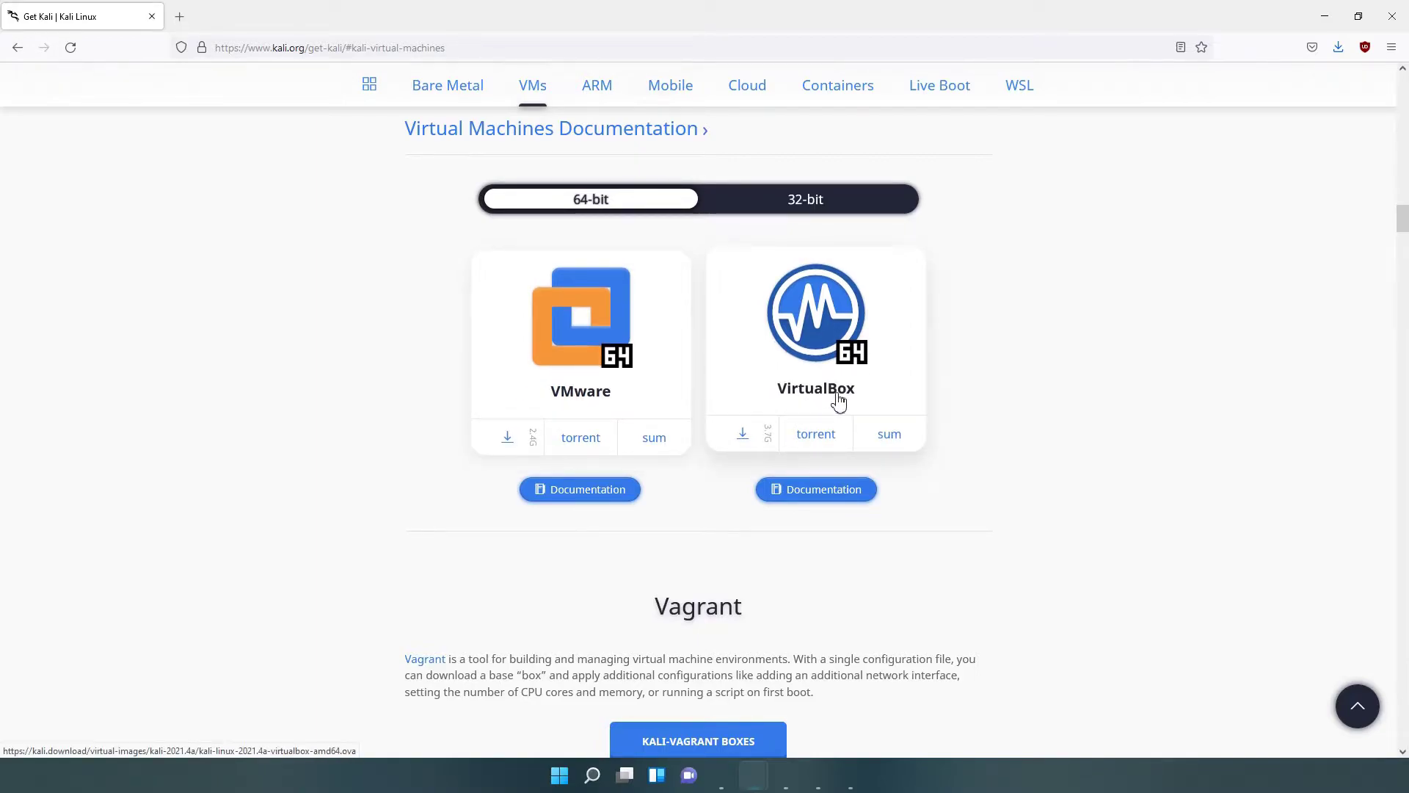
pyautogui.click(826, 351)
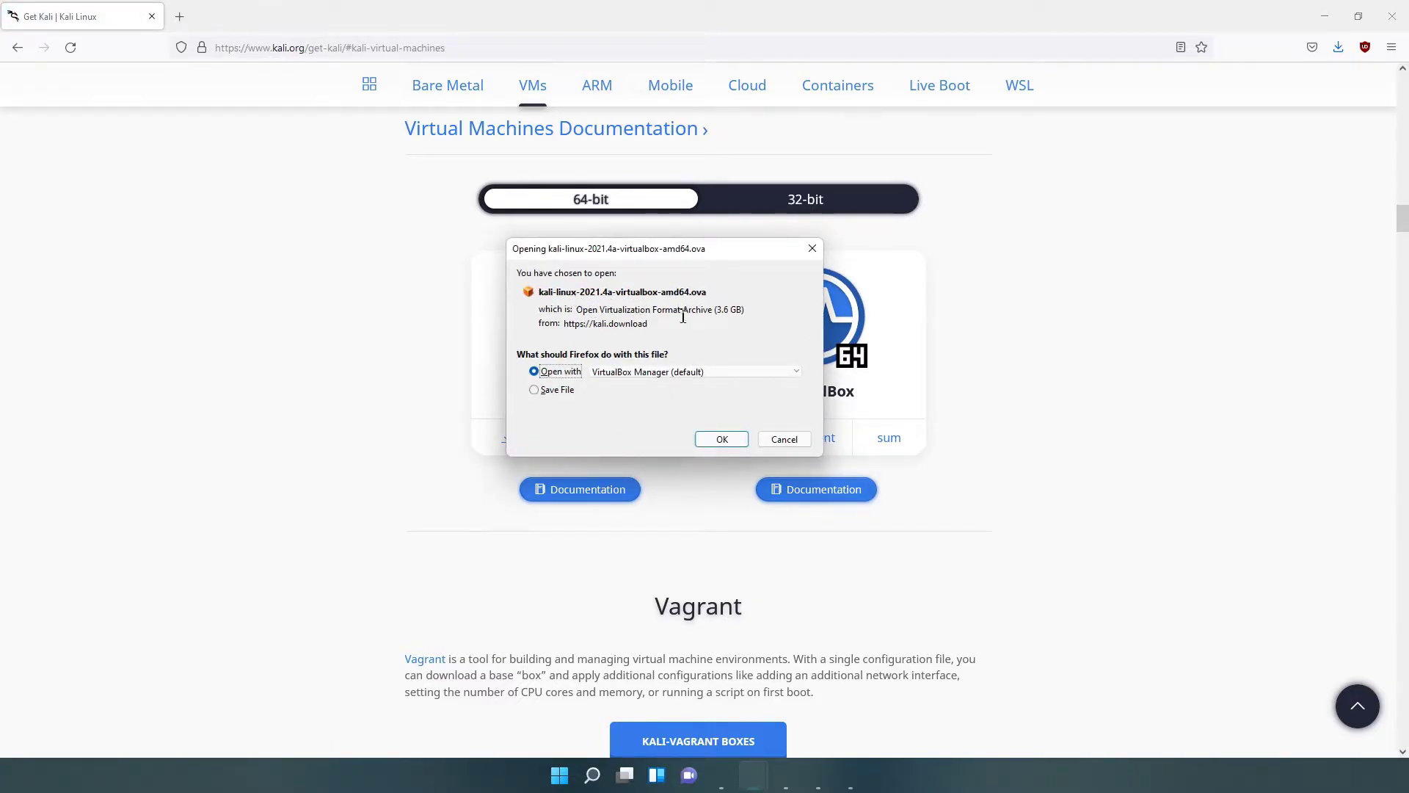
pyautogui.click(557, 394)
pyautogui.click(725, 439)
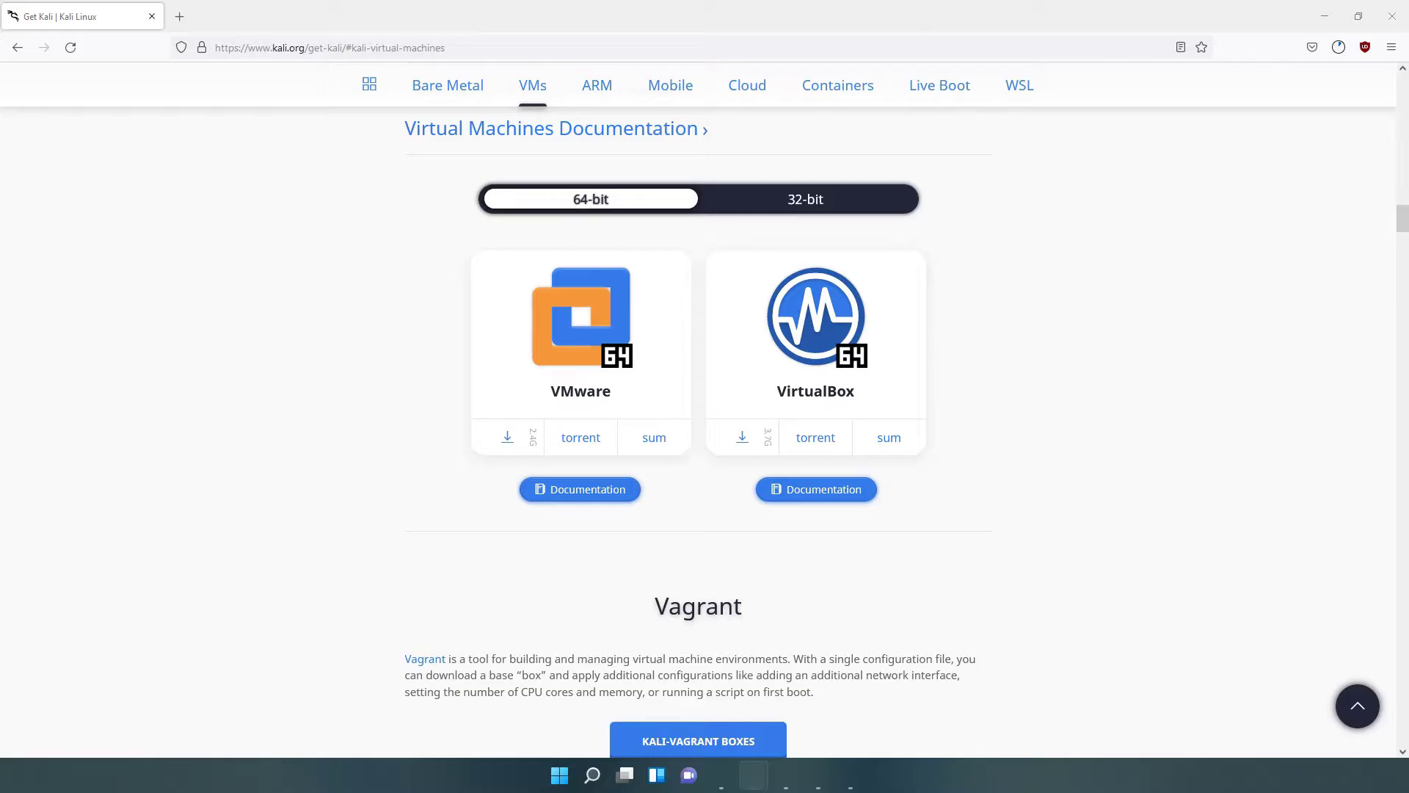
# Step: Show the downloaded kali-linux-2021.4a-virtualbox-amd64.ova in its containing folder and select it
pyautogui.hotkey('ctrl', 'shift', 'y')
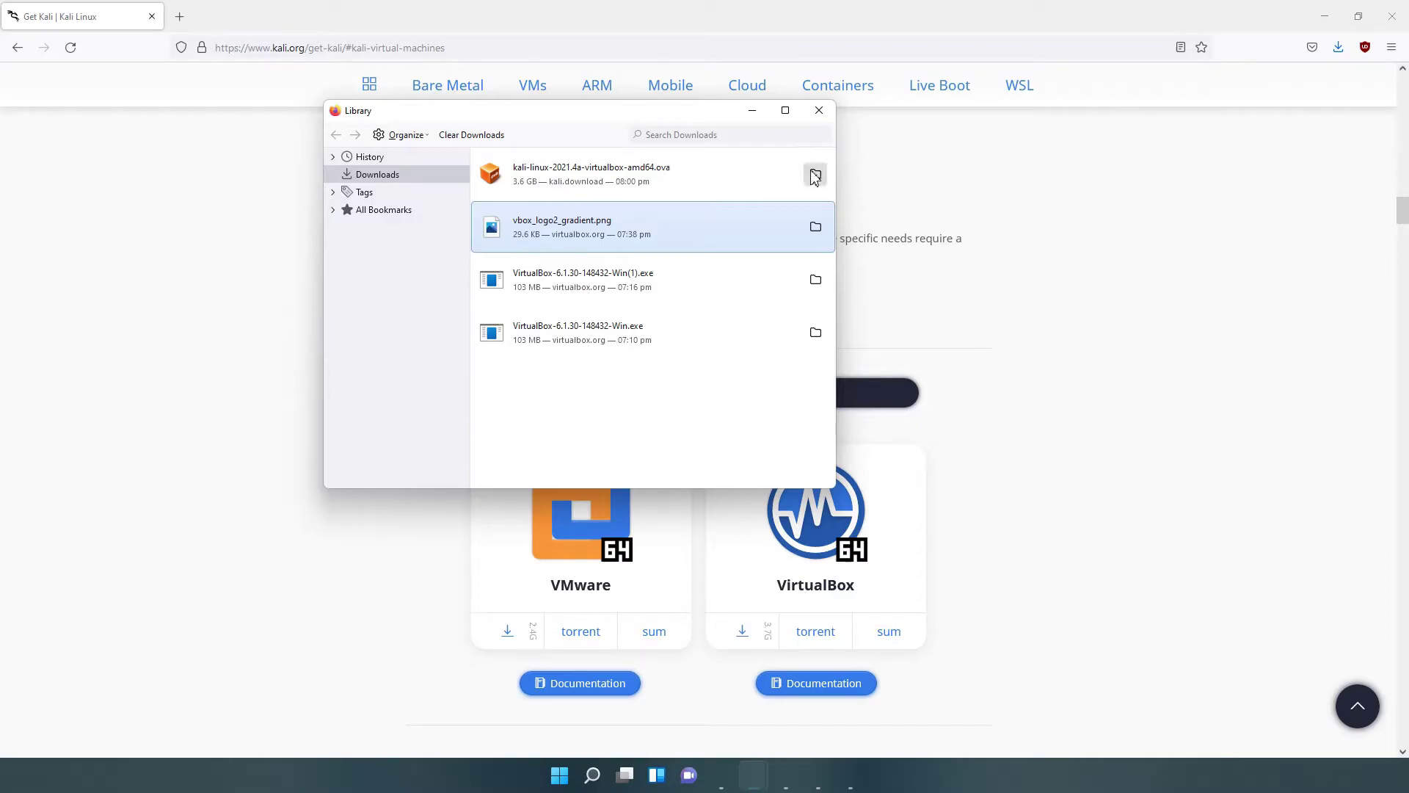
pyautogui.click(815, 175)
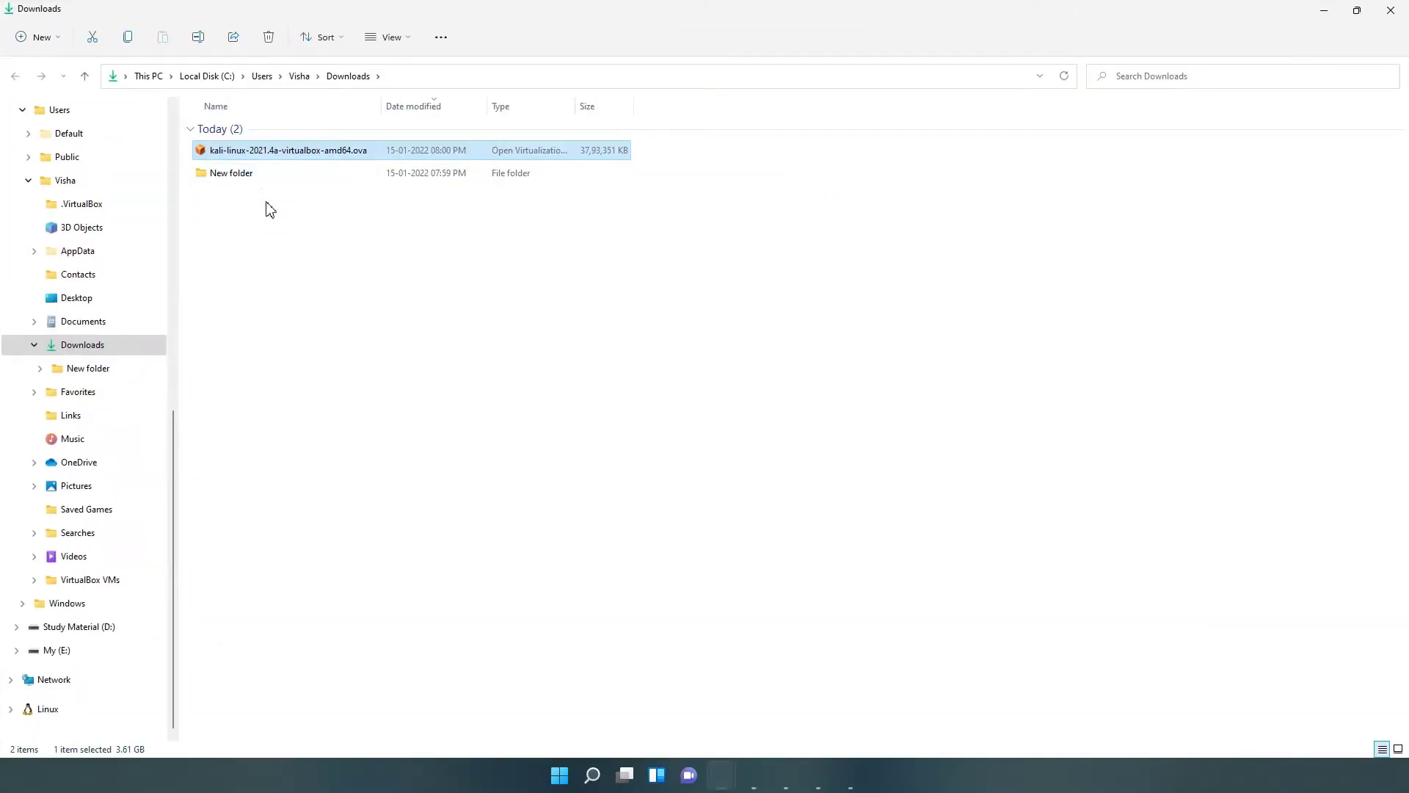
pyautogui.click(311, 150)
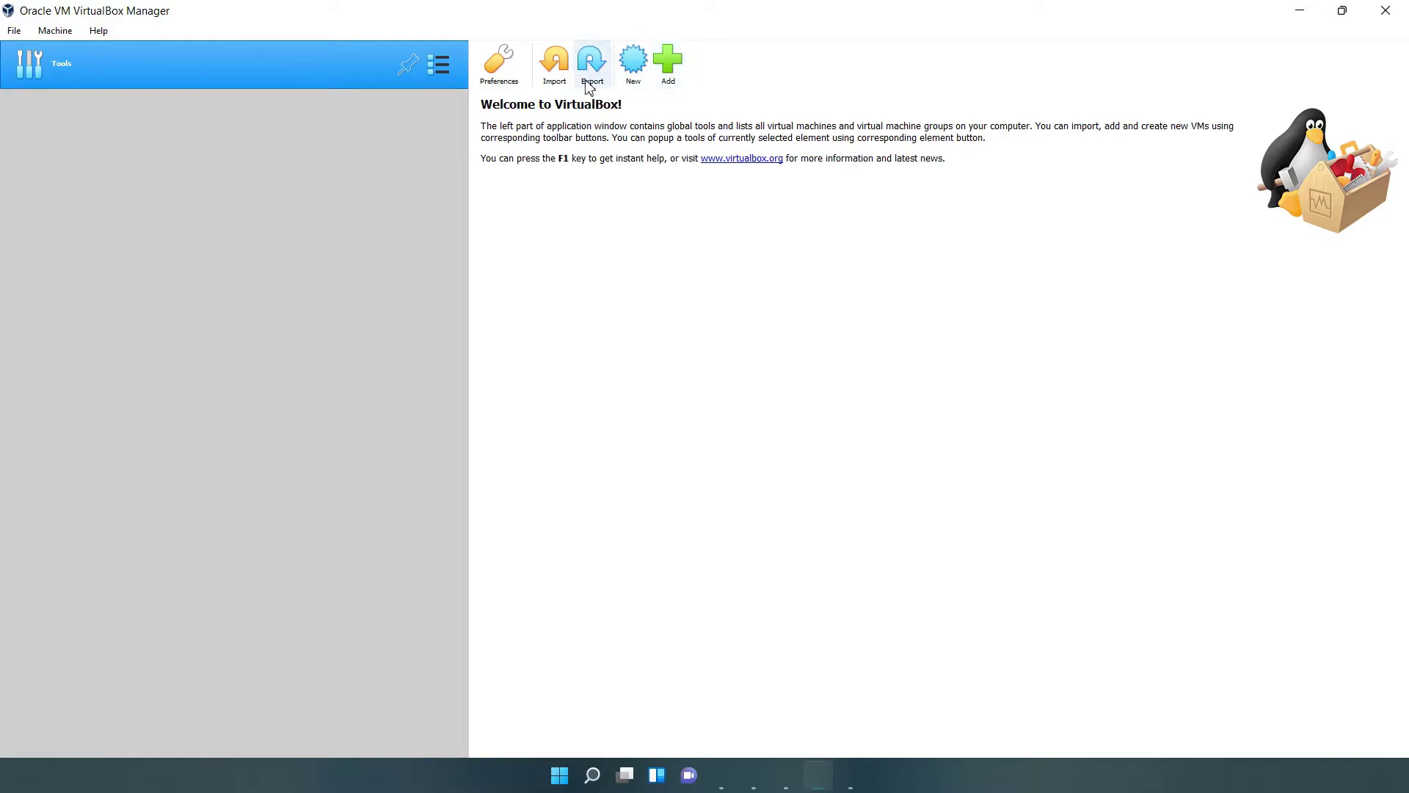
# Step: In VirtualBox, start an appliance import from kali-linux-2021.4a-virtualbox-amd64.ova in the Downloads folder and continue to the appliance settings
pyautogui.click(555, 70)
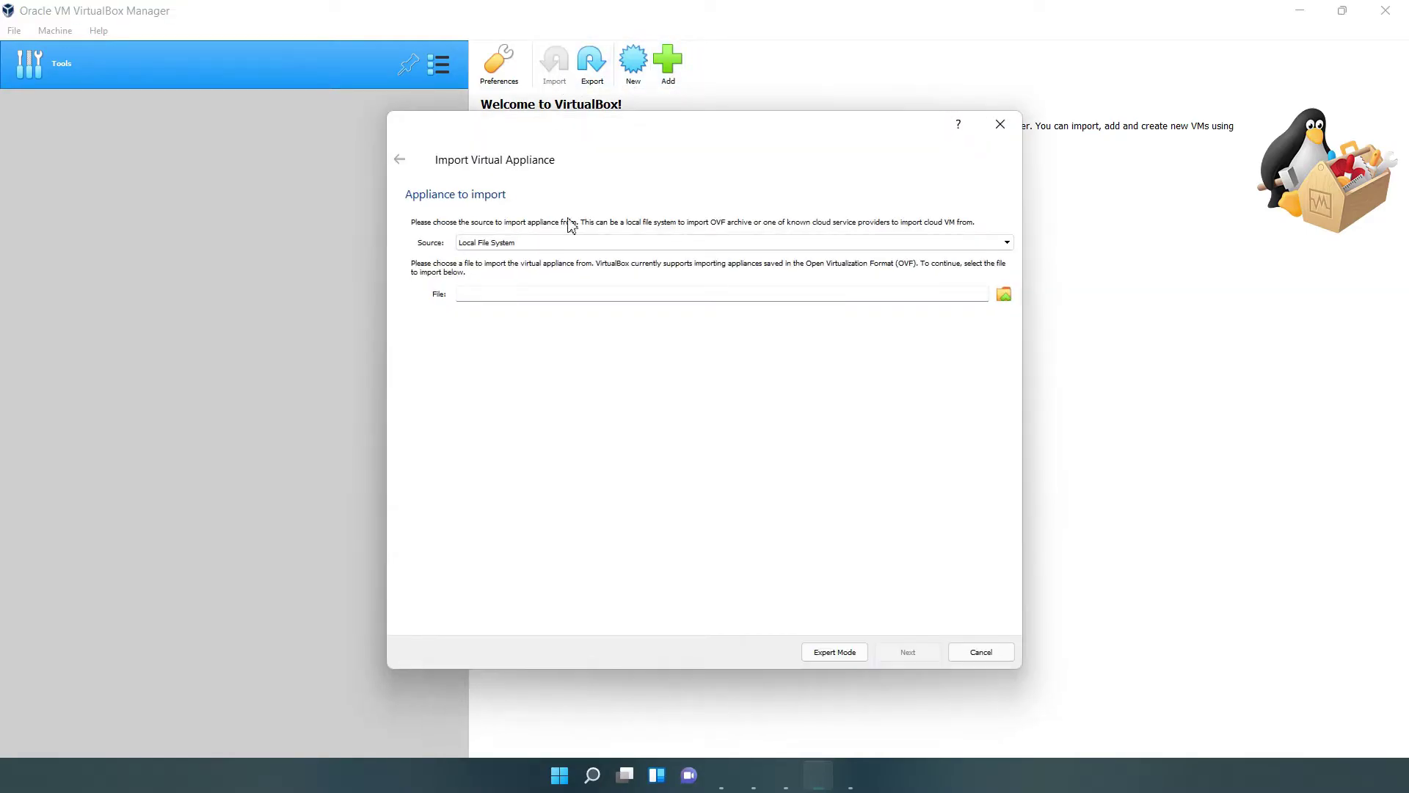
pyautogui.click(1003, 296)
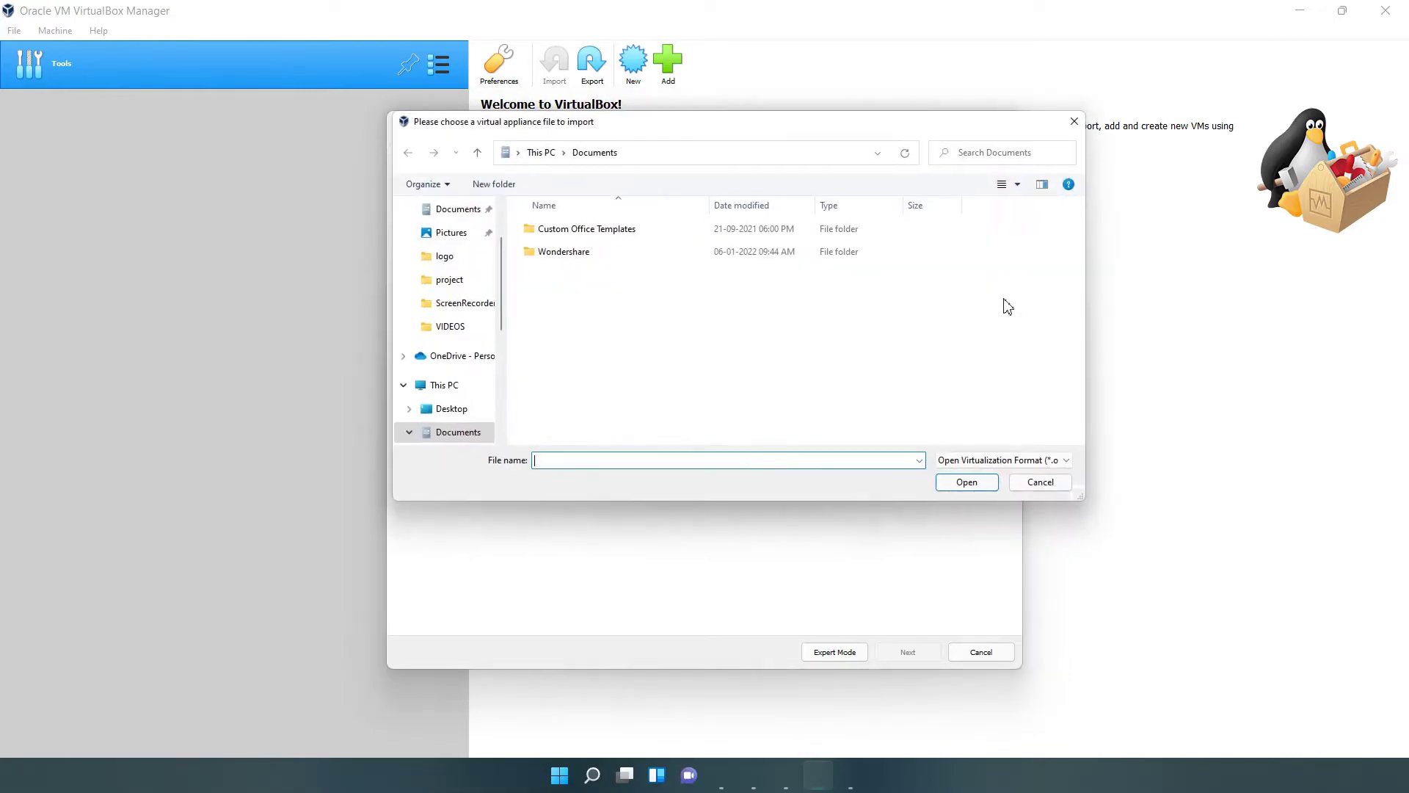
pyautogui.scroll(1, 474, 286)
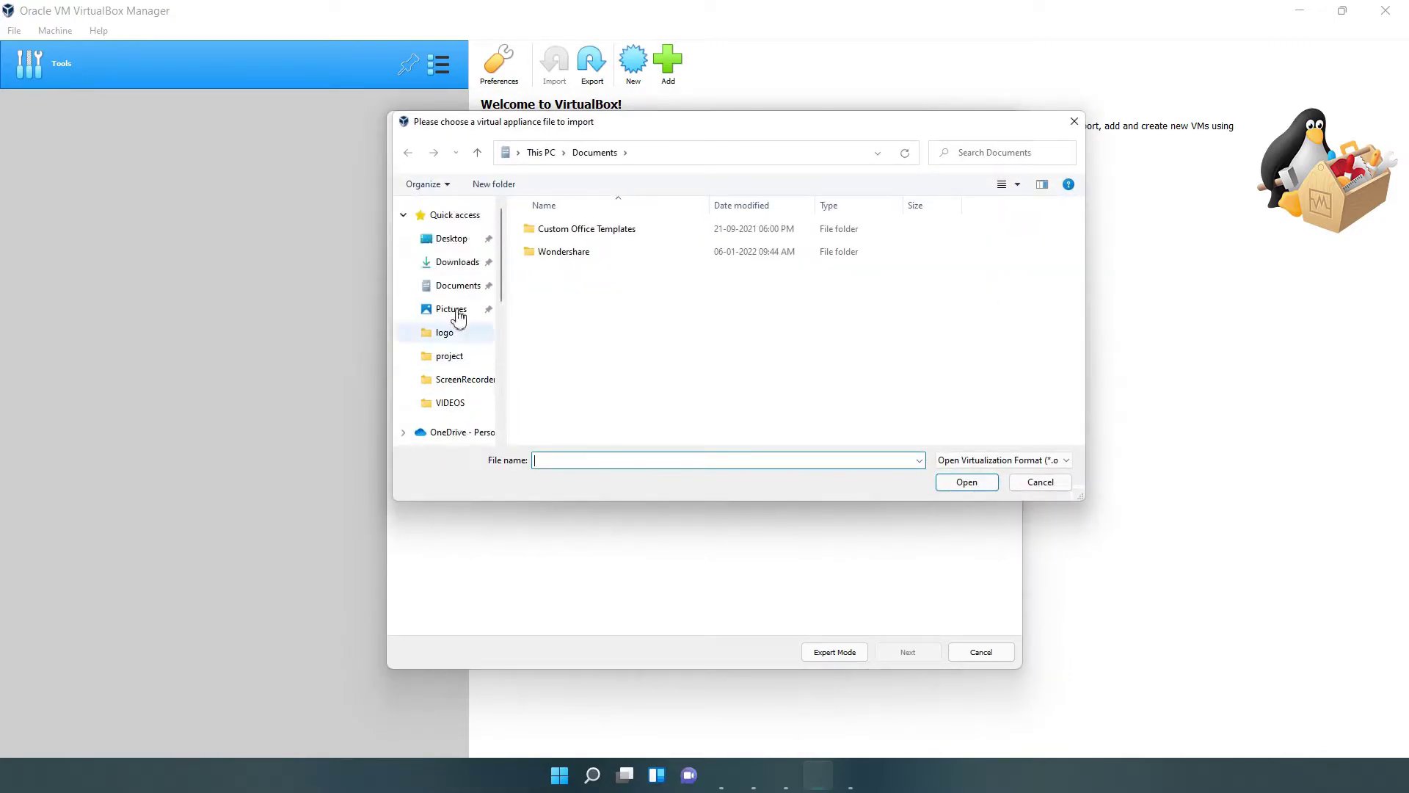
pyautogui.click(459, 263)
pyautogui.doubleClick(602, 254)
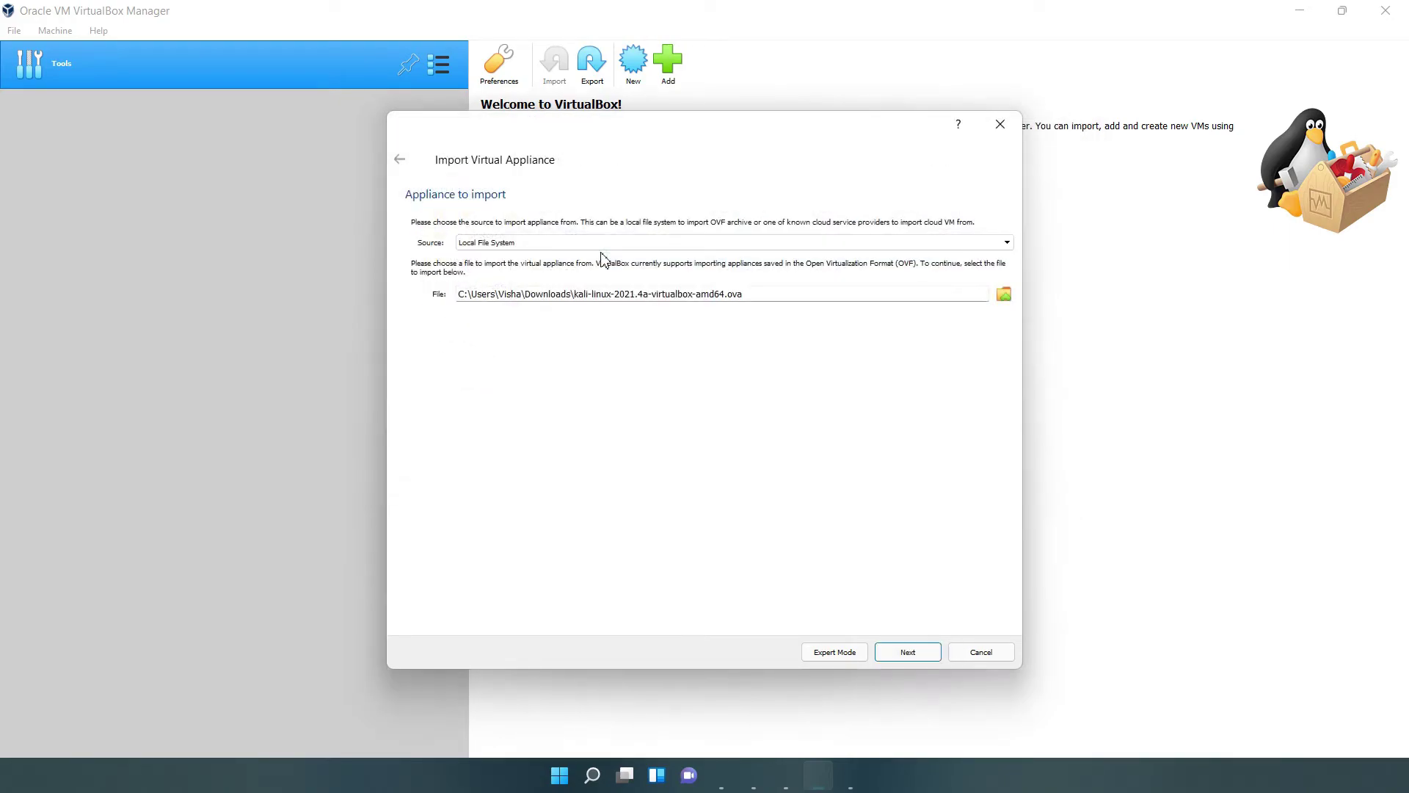
pyautogui.click(915, 652)
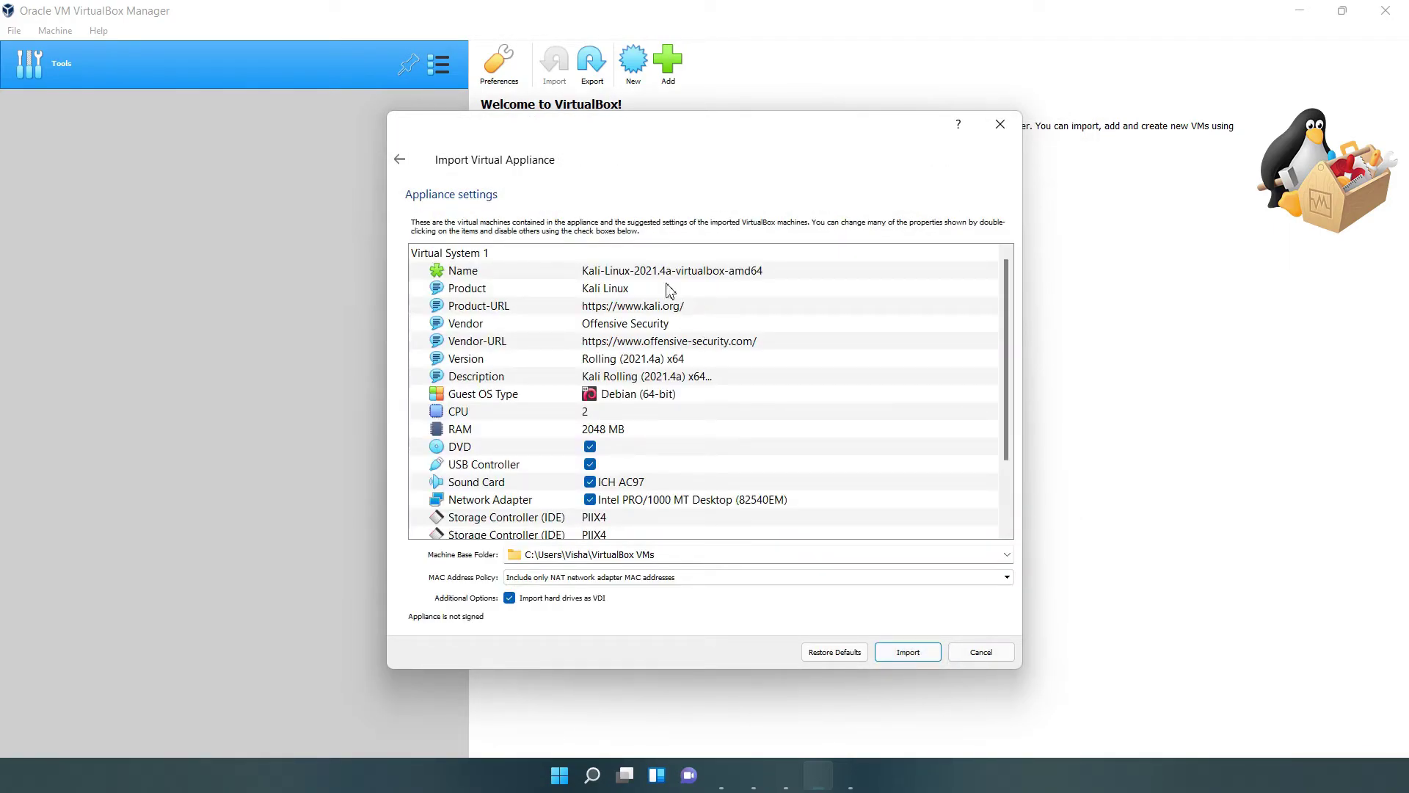
# Step: Set the appliance's RAM to 4098 MB
pyautogui.scroll(-2, 694, 444)
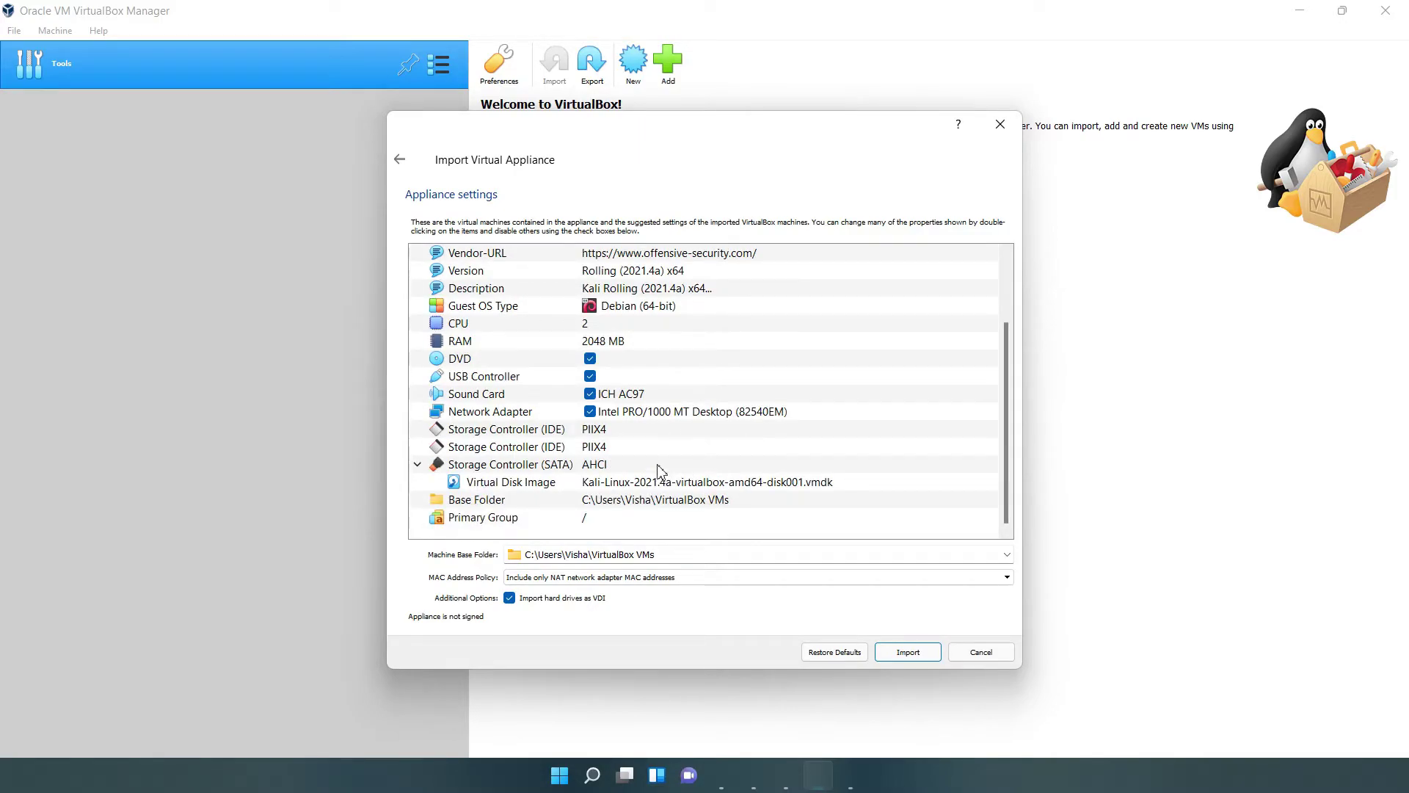
pyautogui.scroll(1, 650, 467)
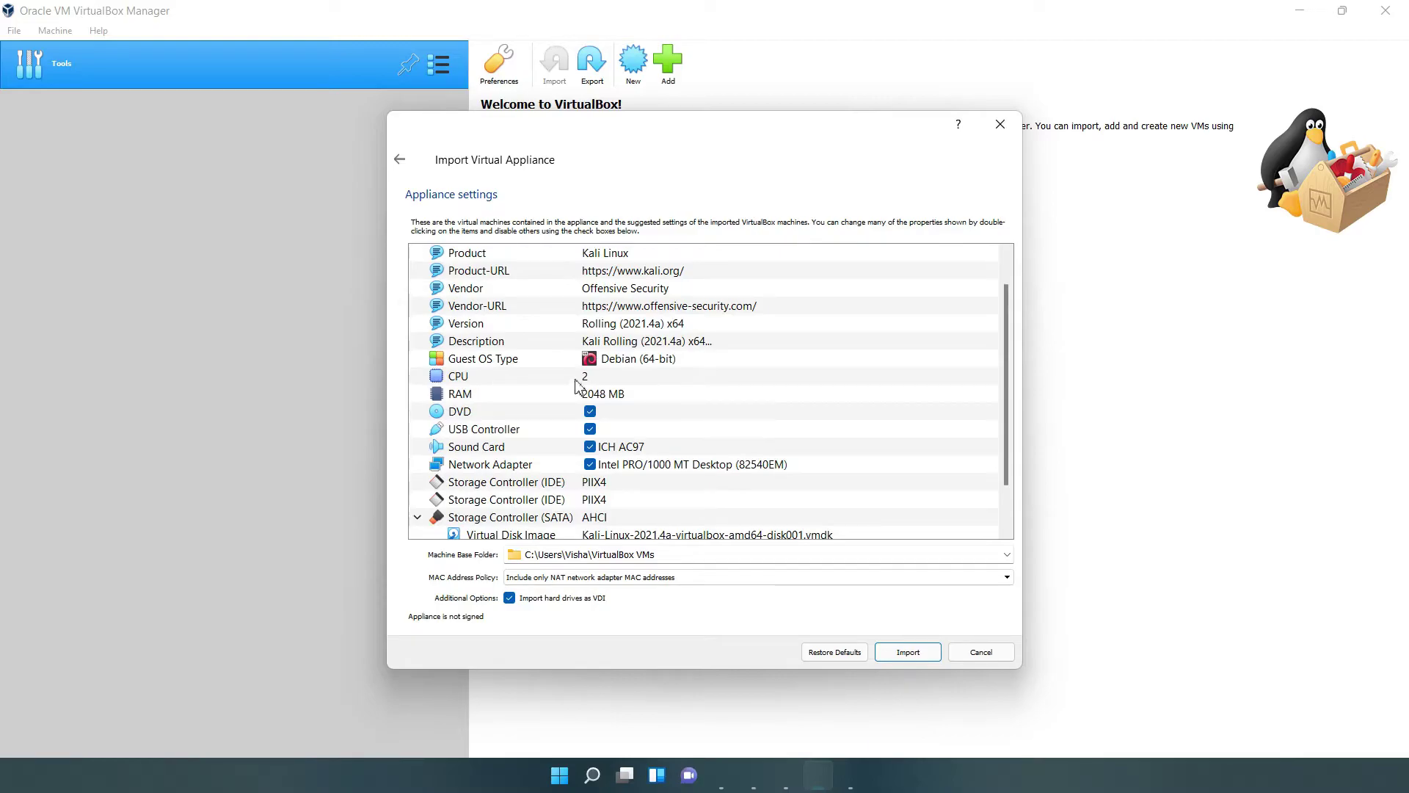
pyautogui.doubleClick(596, 396)
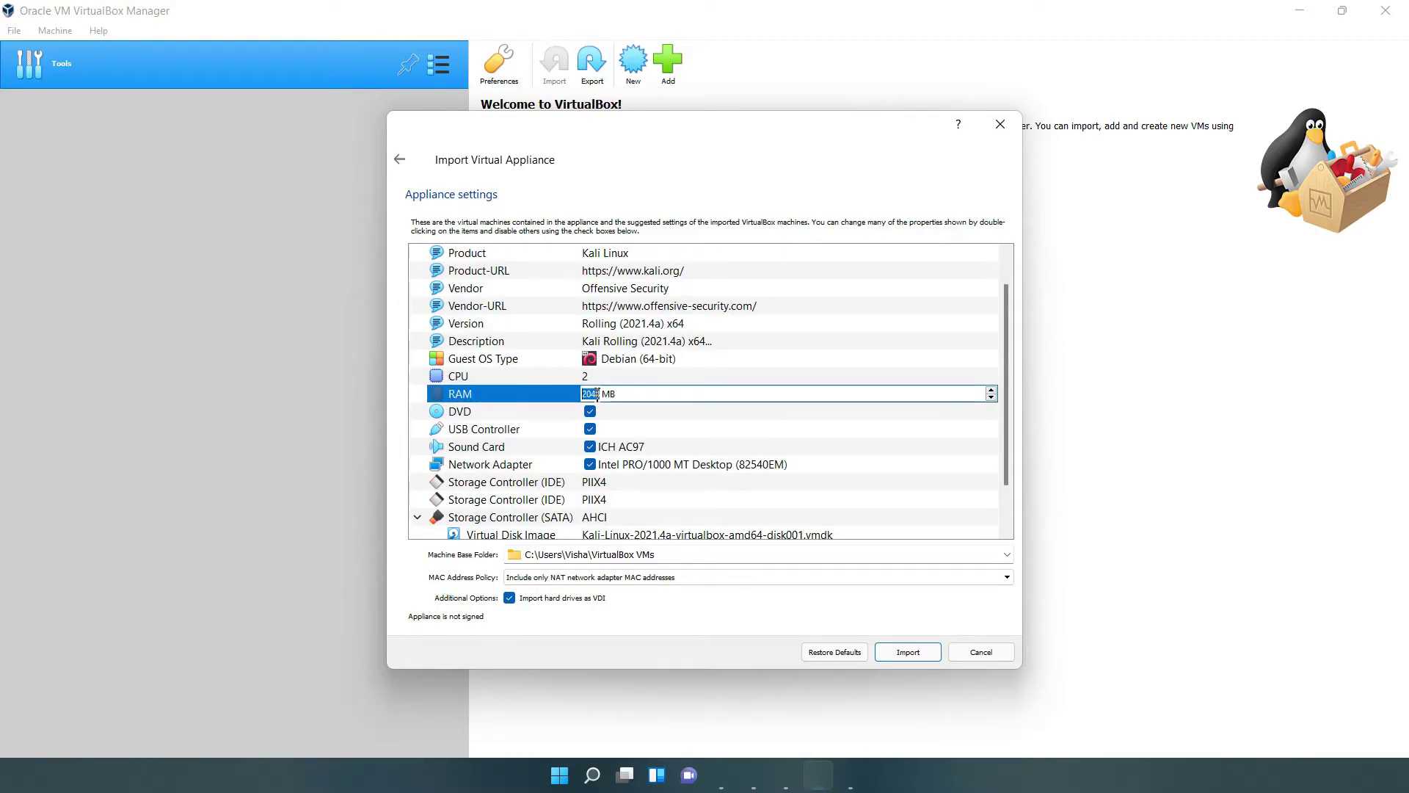
pyautogui.write('4096')
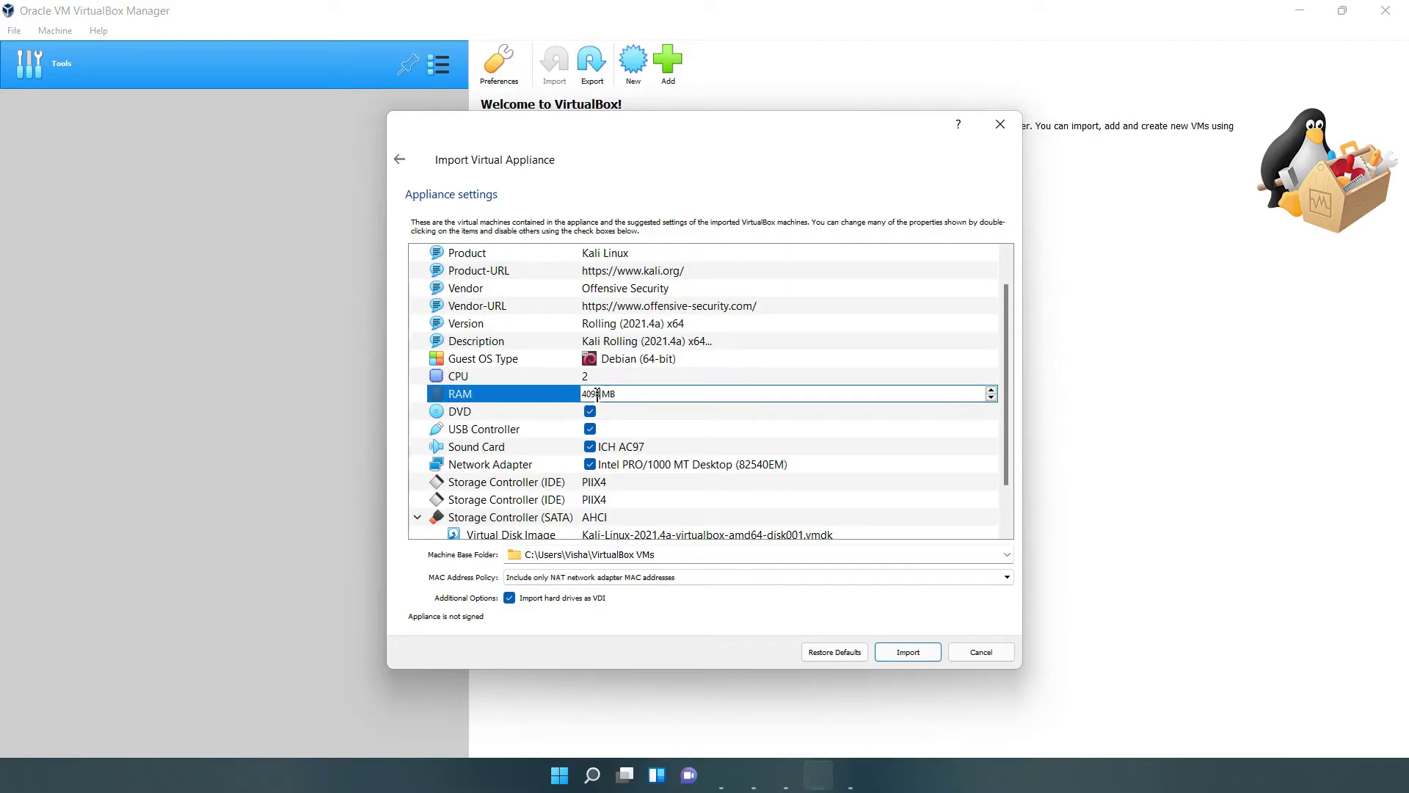
pyautogui.click(659, 416)
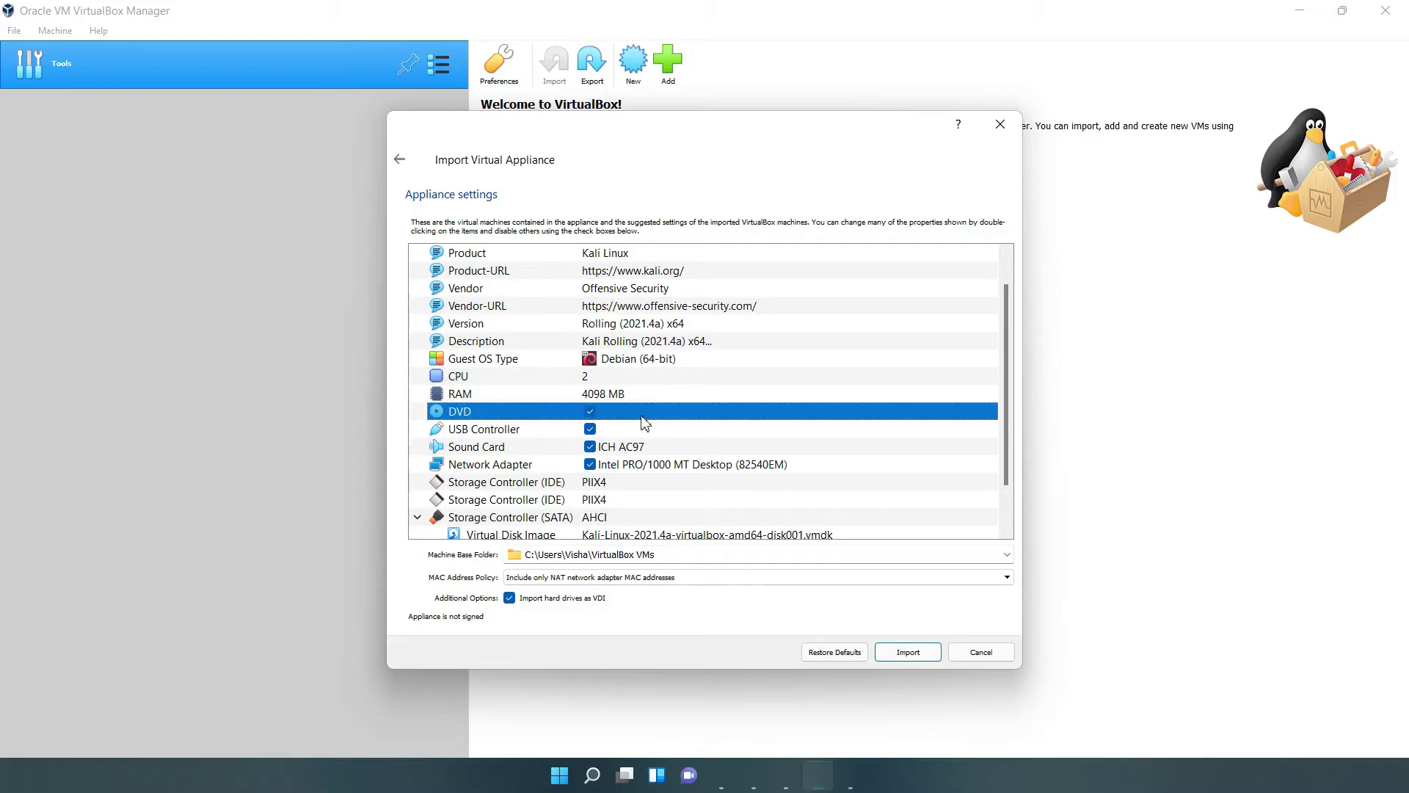
# Step: Import the appliance with 2 CPUs and agree to its software license
pyautogui.click(585, 380)
pyautogui.click(591, 379)
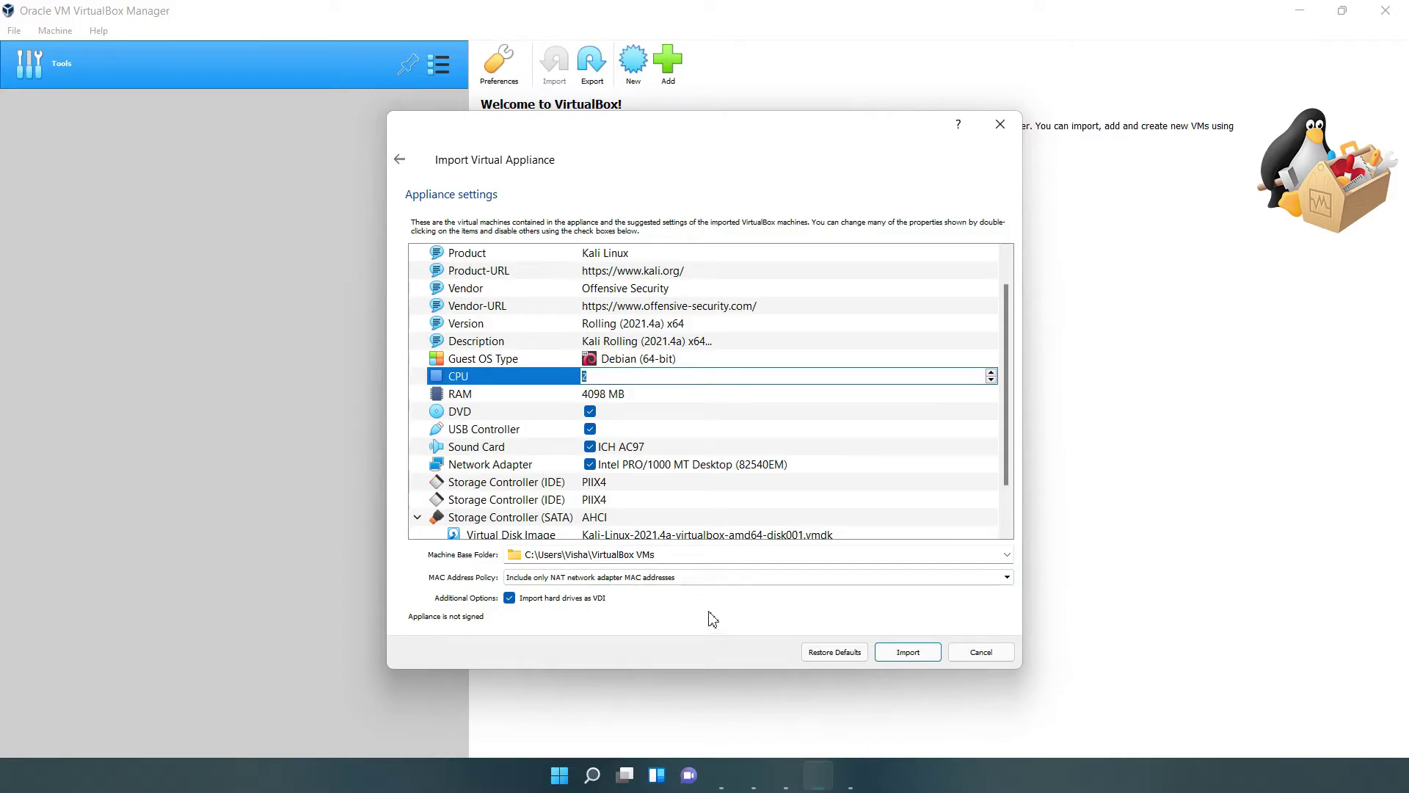
pyautogui.scroll(-1, 613, 428)
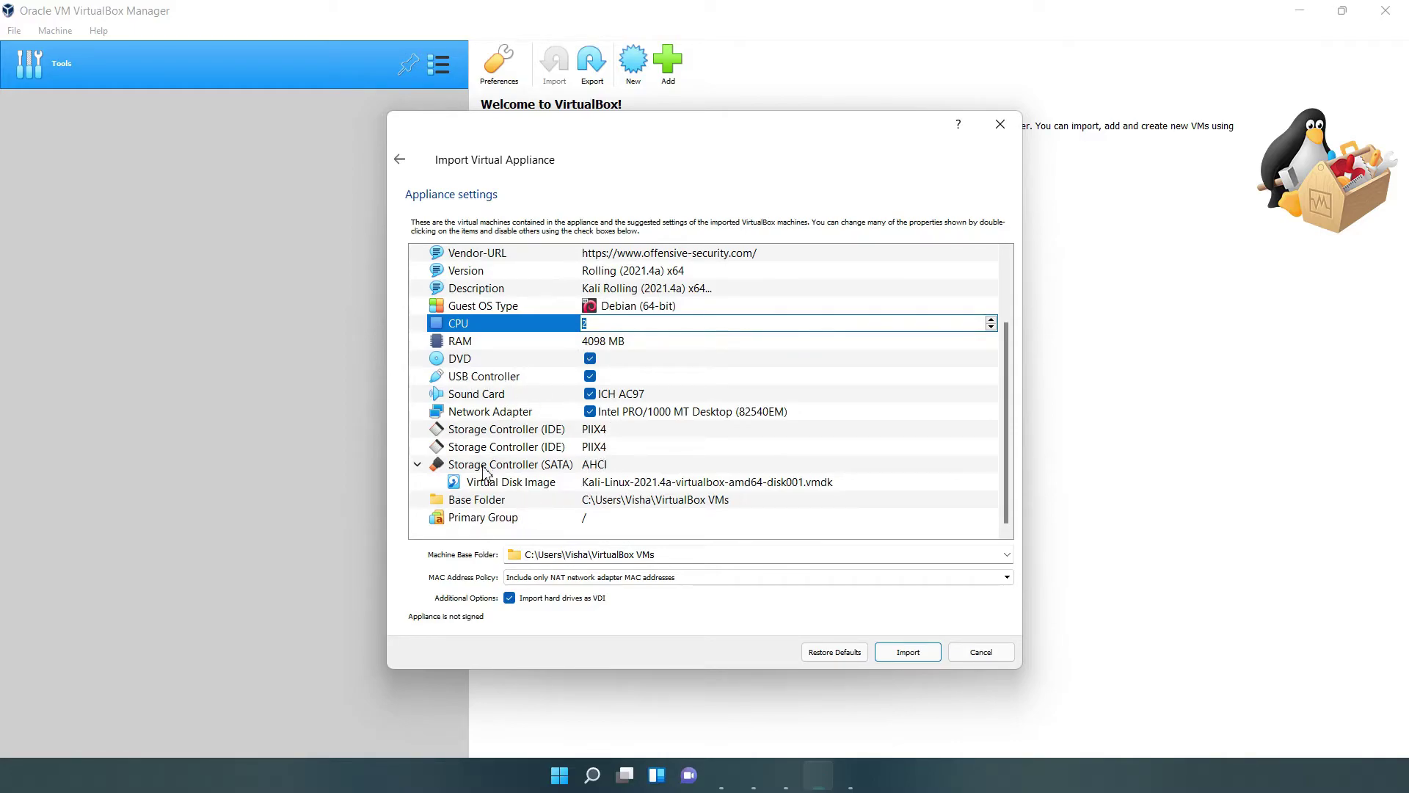
pyautogui.scroll(2, 485, 472)
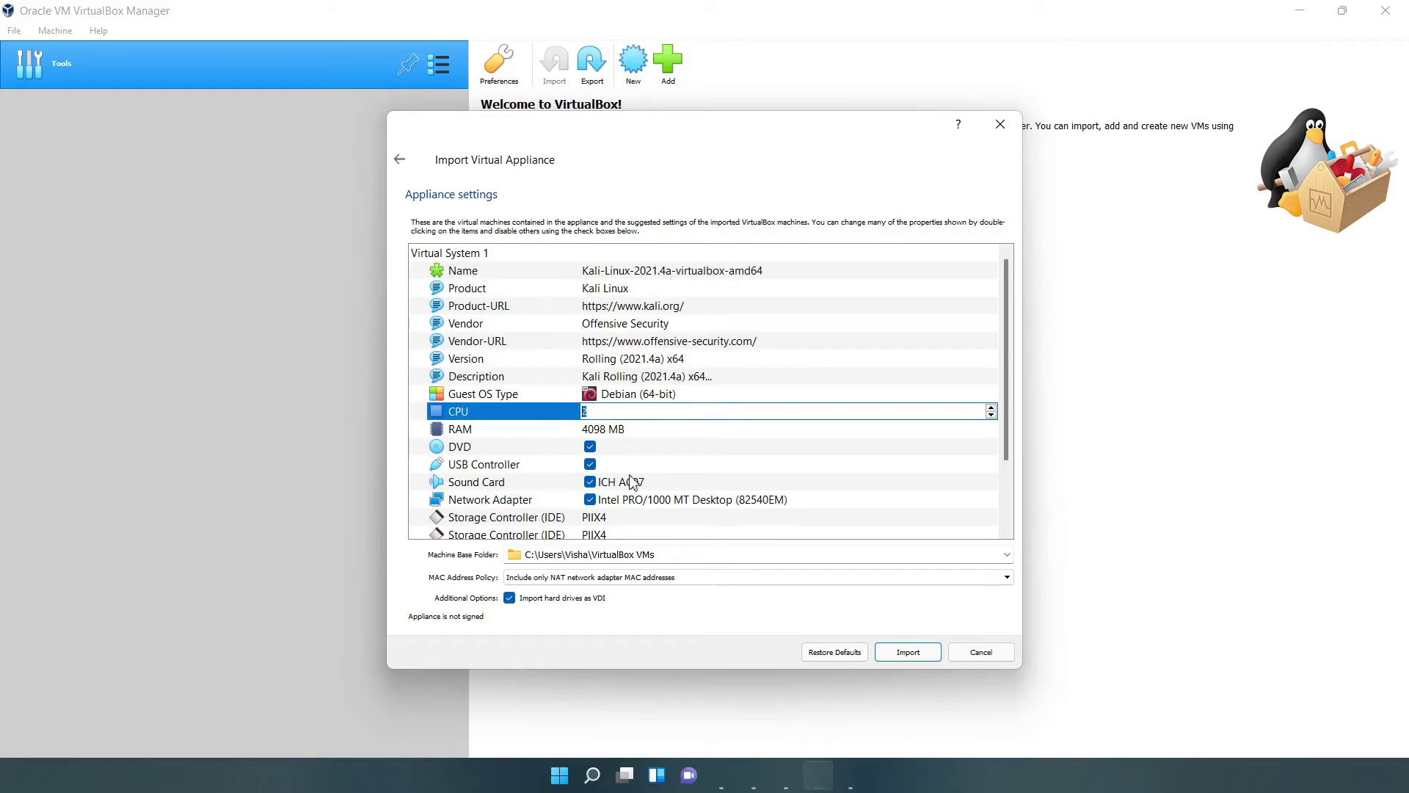
pyautogui.scroll(-2, 643, 453)
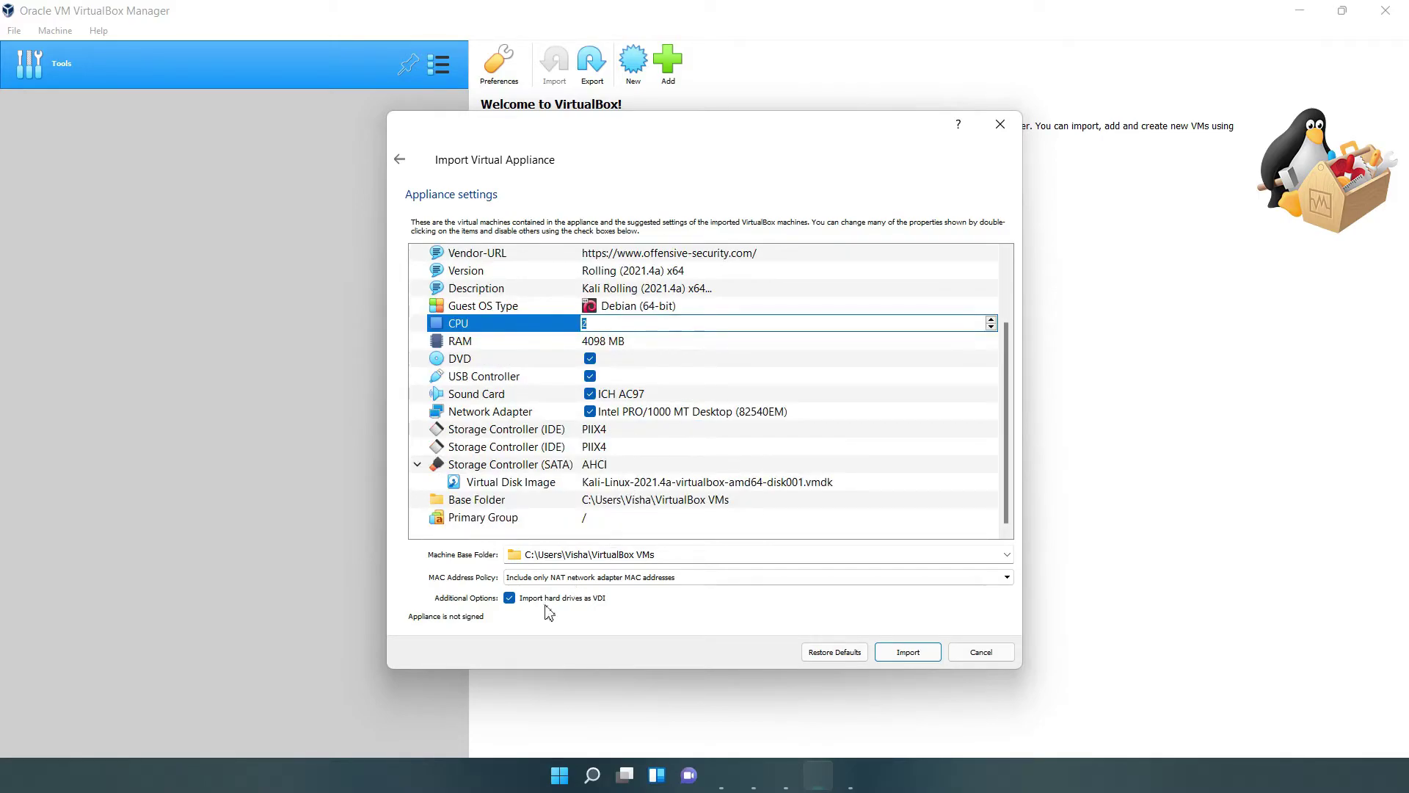
pyautogui.click(910, 652)
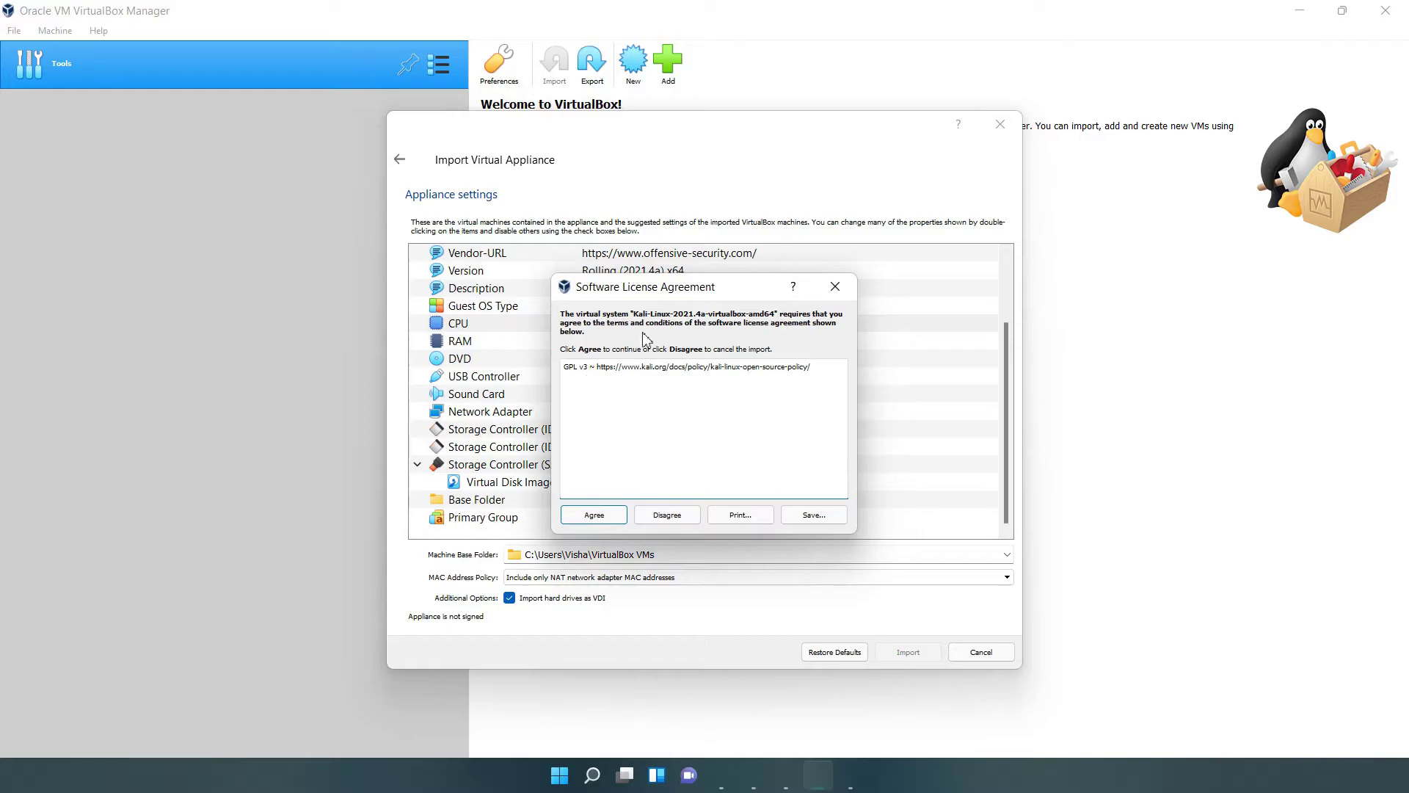
pyautogui.click(609, 515)
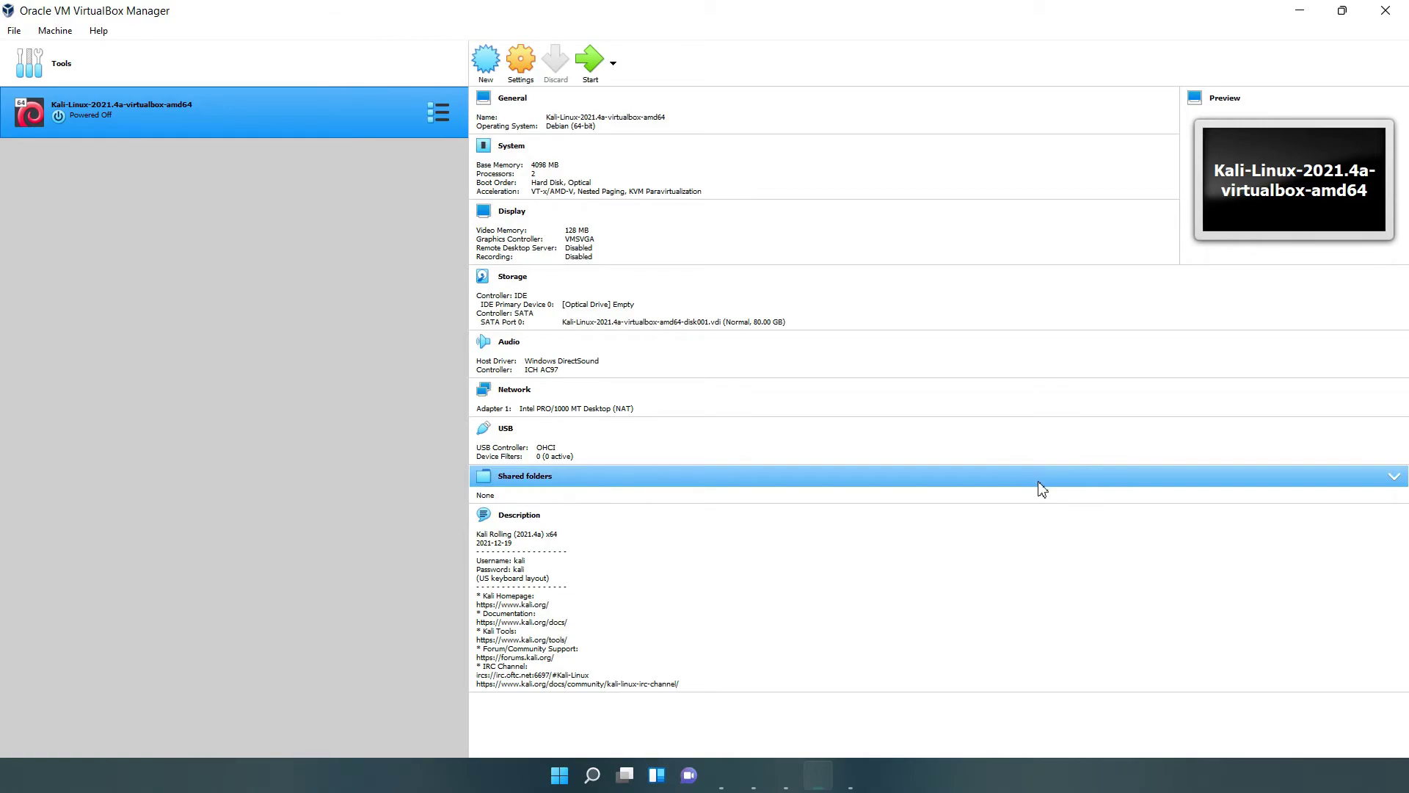
# Step: Start the imported Kali virtual machine, dismissing its keyboard capture and mouse integration notices and moving its window higher on the desktop
pyautogui.click(592, 65)
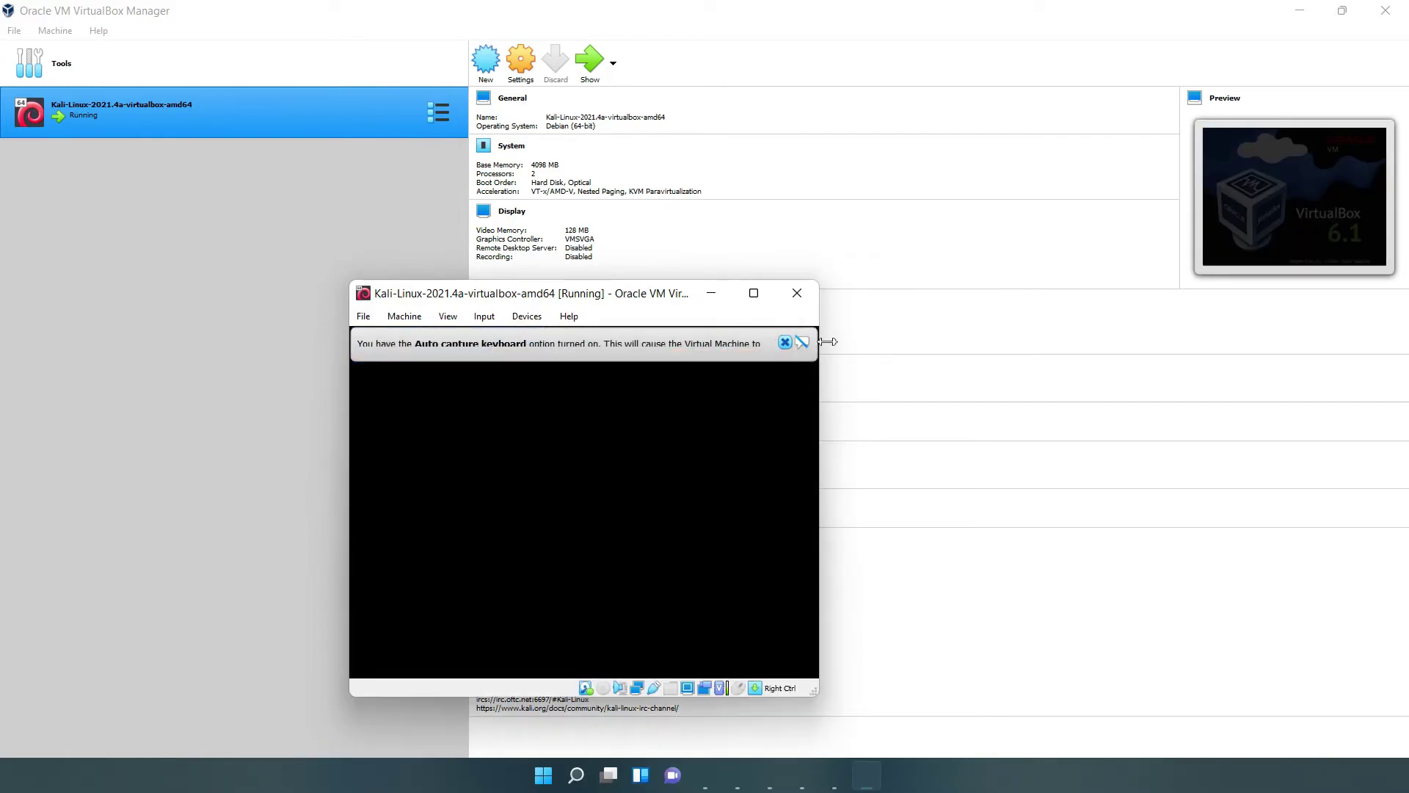
pyautogui.click(785, 342)
pyautogui.moveTo(650, 300); pyautogui.dragTo(785, 117)
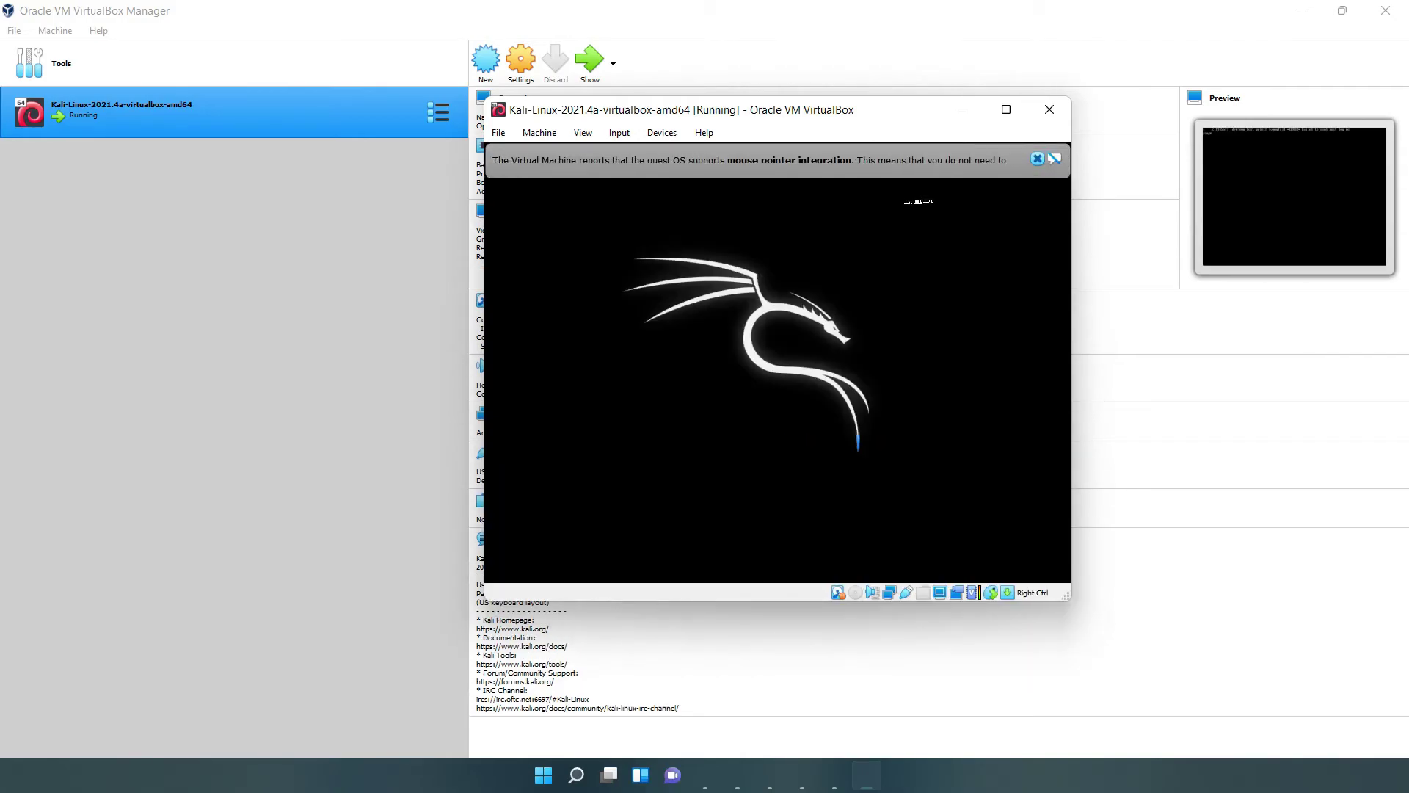
pyautogui.click(1037, 159)
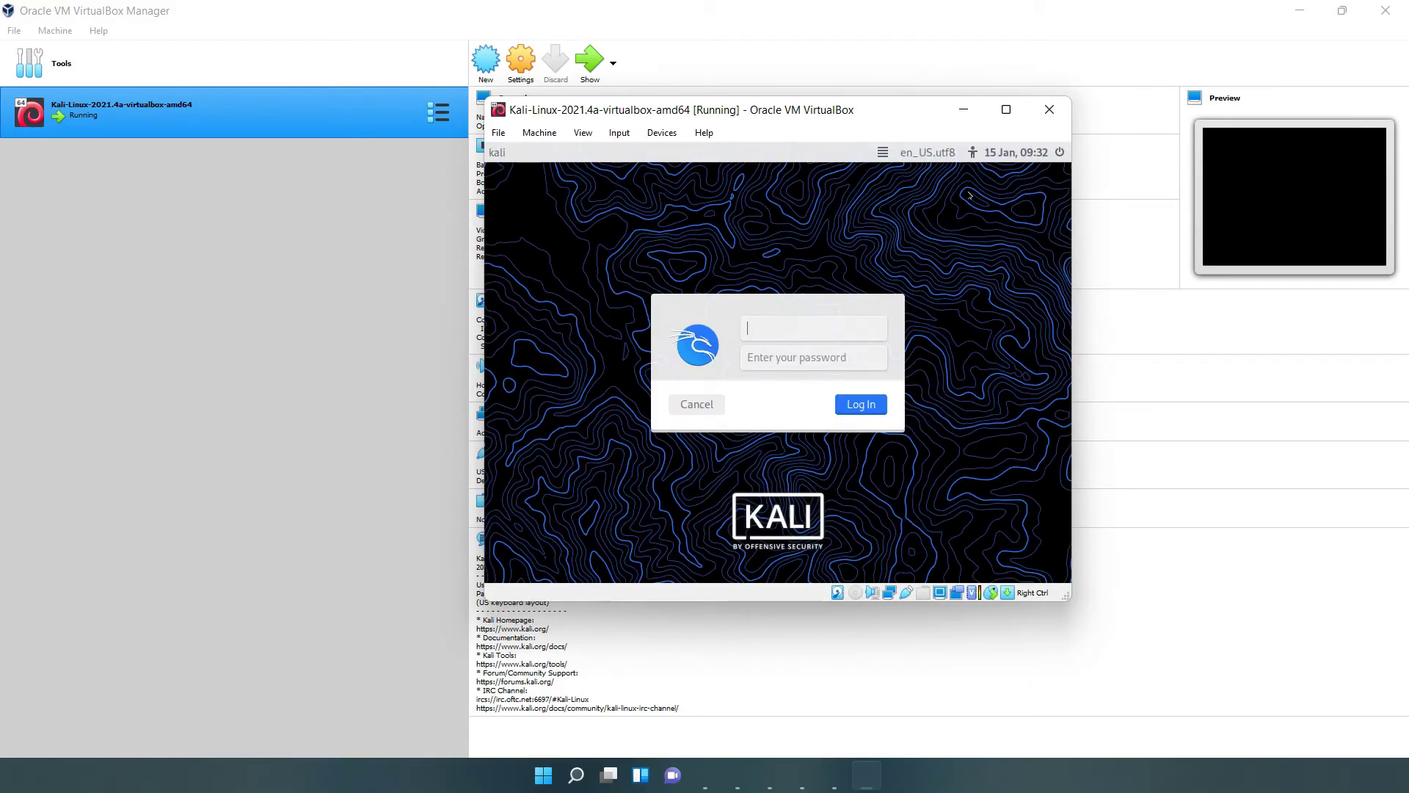
# Step: Log in to the Kali virtual machine with the default username and account password
pyautogui.write('kali')
pyautogui.press('Tab')
pyautogui.write('kal')
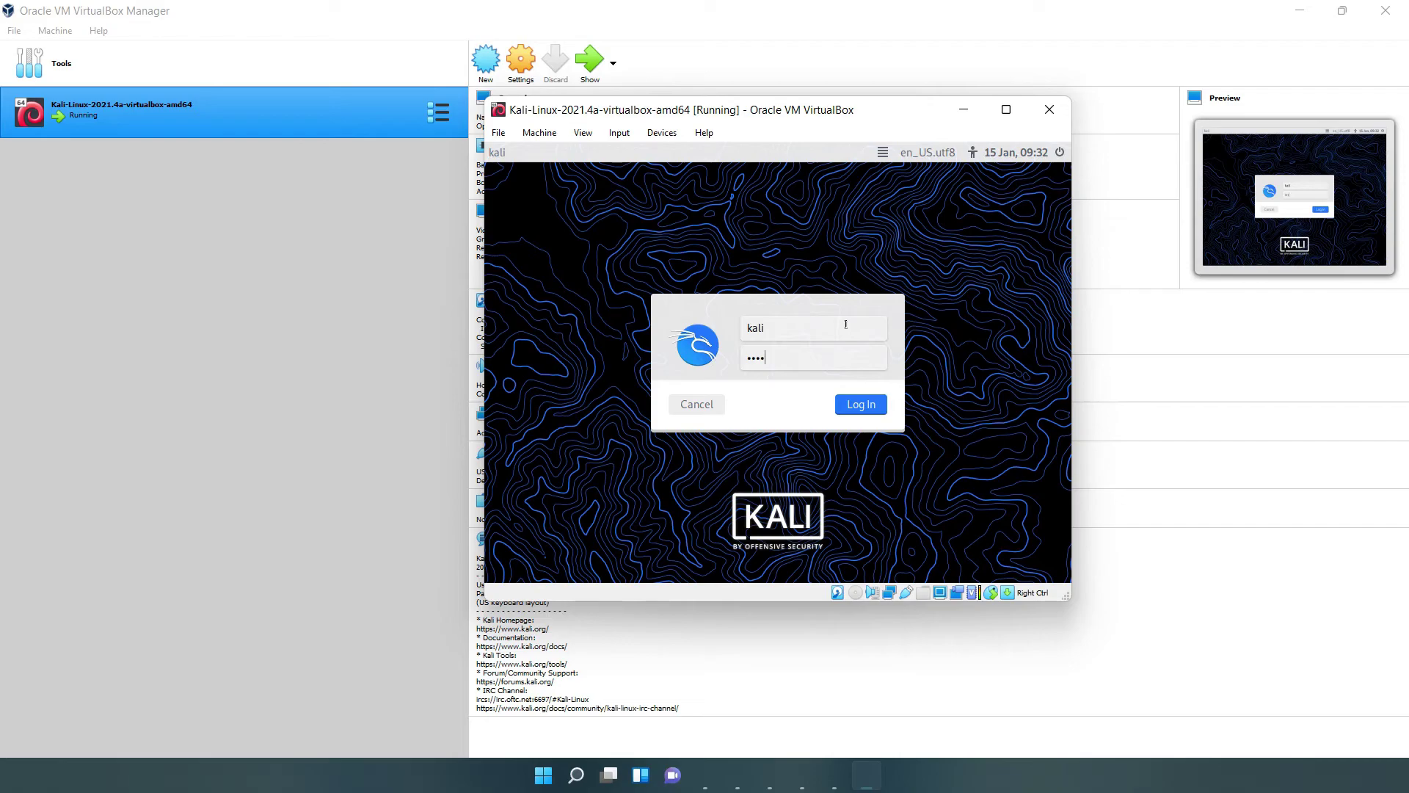
pyautogui.write('i')
pyautogui.press('Return')
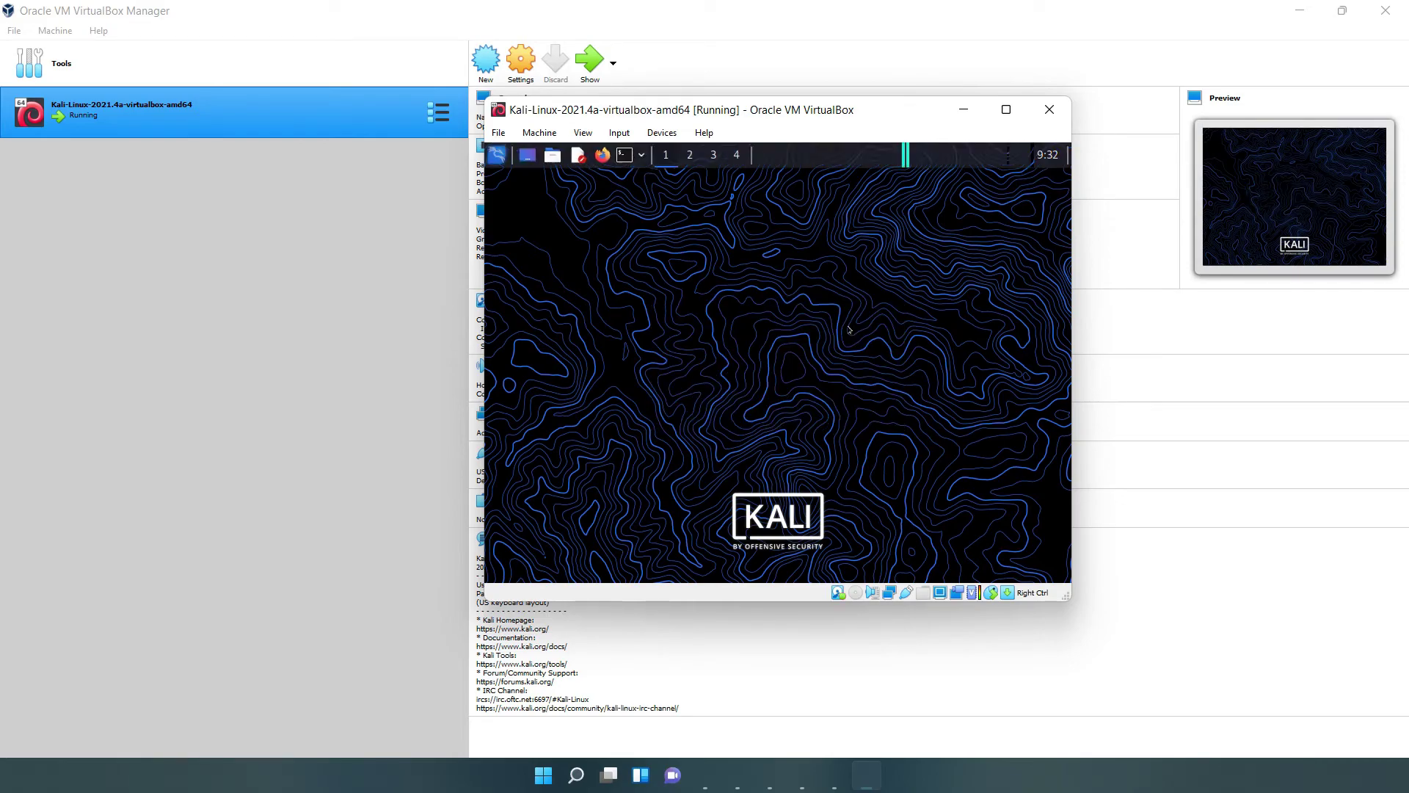
# Step: Maximize the running Kali virtual machine's window and open a terminal on its desktop
pyautogui.click(1007, 110)
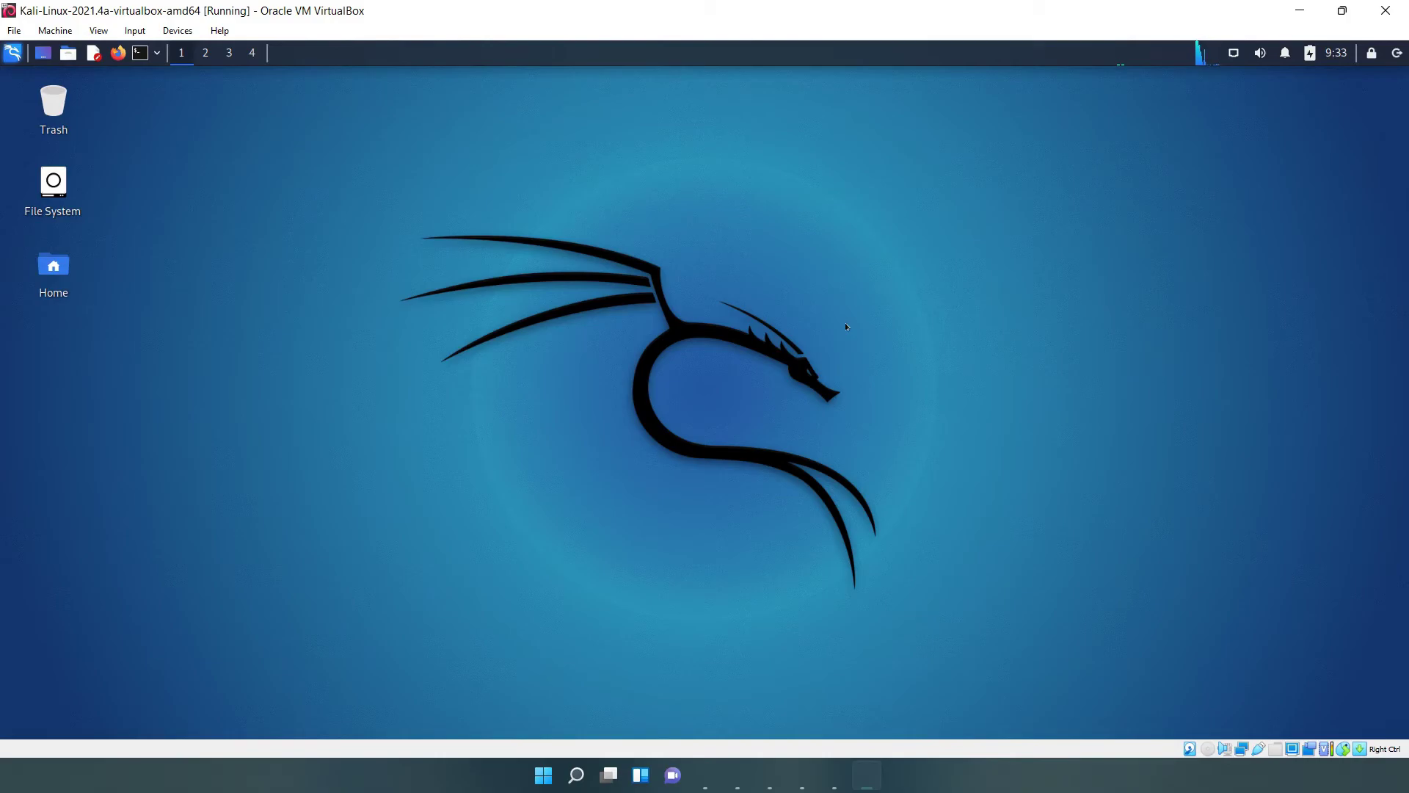
pyautogui.click(140, 52)
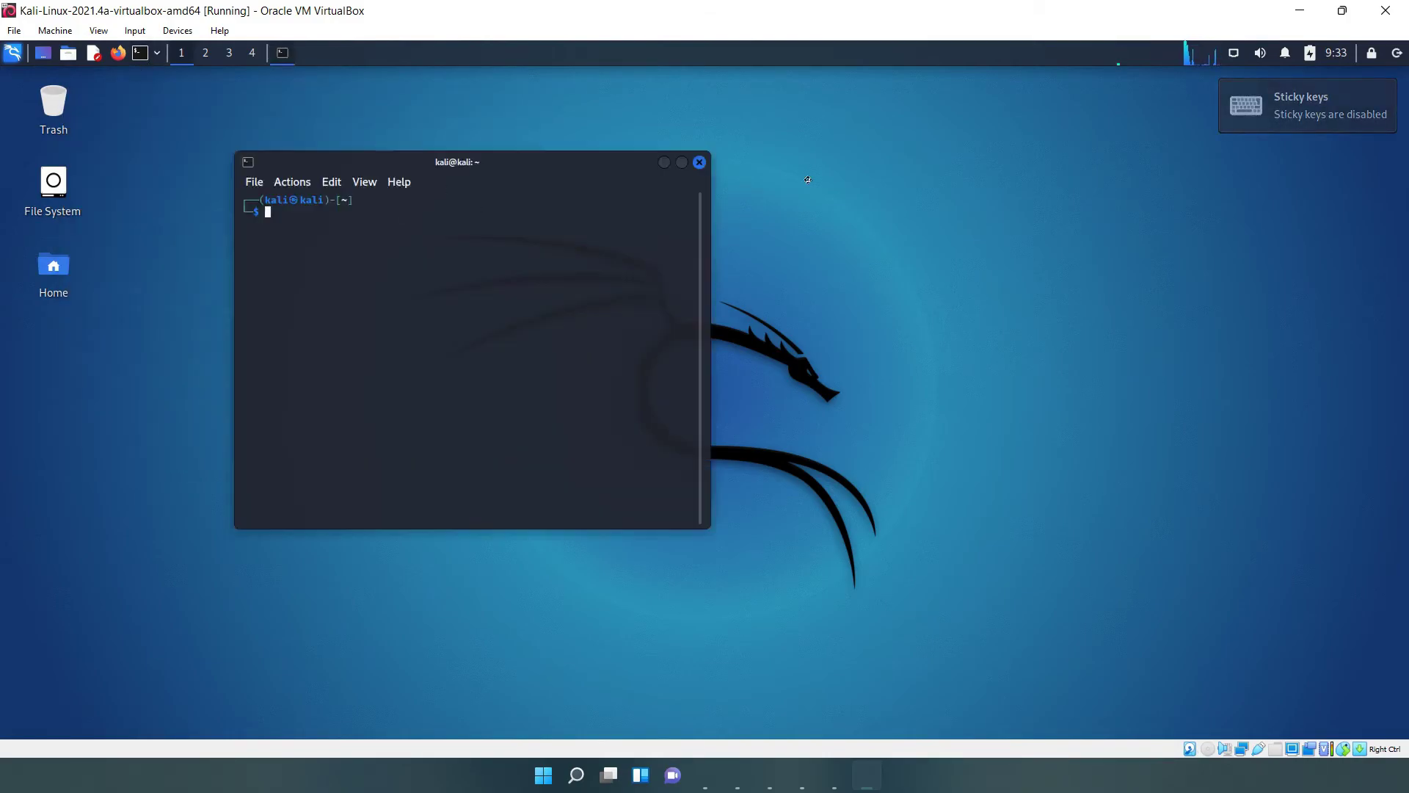
# Step: Start a root shell in the terminal with sudo -s, entering the account password
pyautogui.write('su')
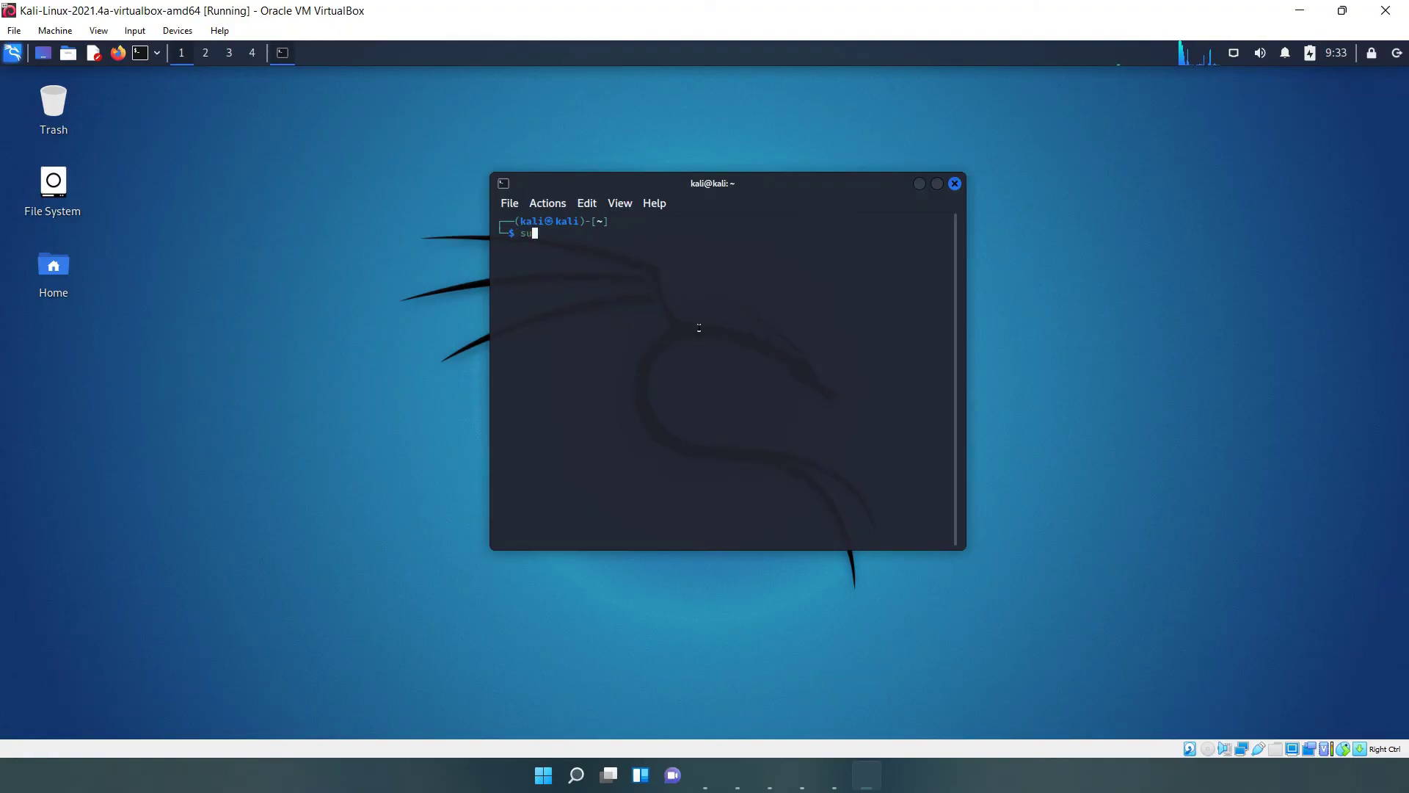
pyautogui.write('do -s')
pyautogui.press('Return')
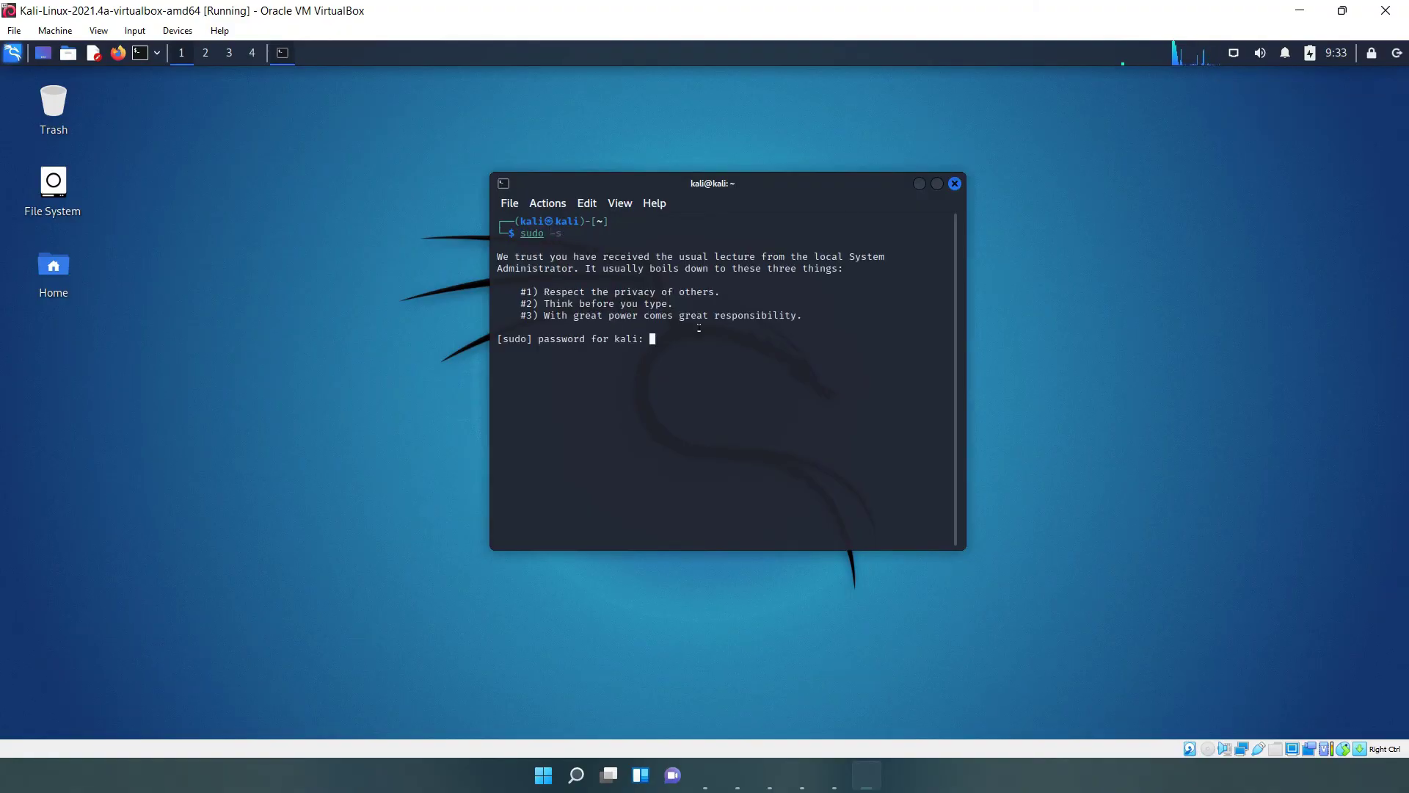
pyautogui.write('kali')
pyautogui.press('Return')
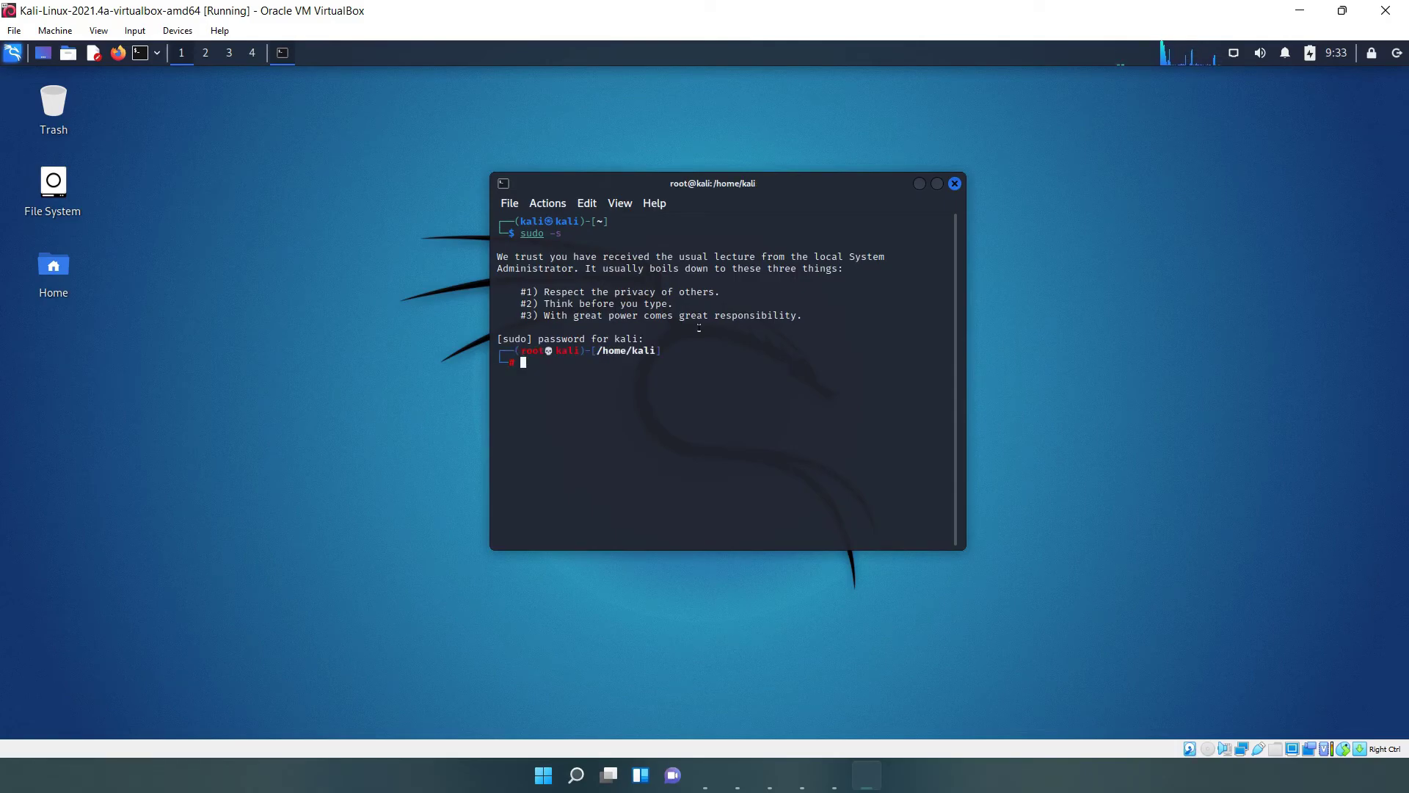
# Step: Enlarge the terminal's text by one level and clear its output with the clear command
pyautogui.hotkey('ctrl', '+')
pyautogui.write('clear')
pyautogui.press('Return')
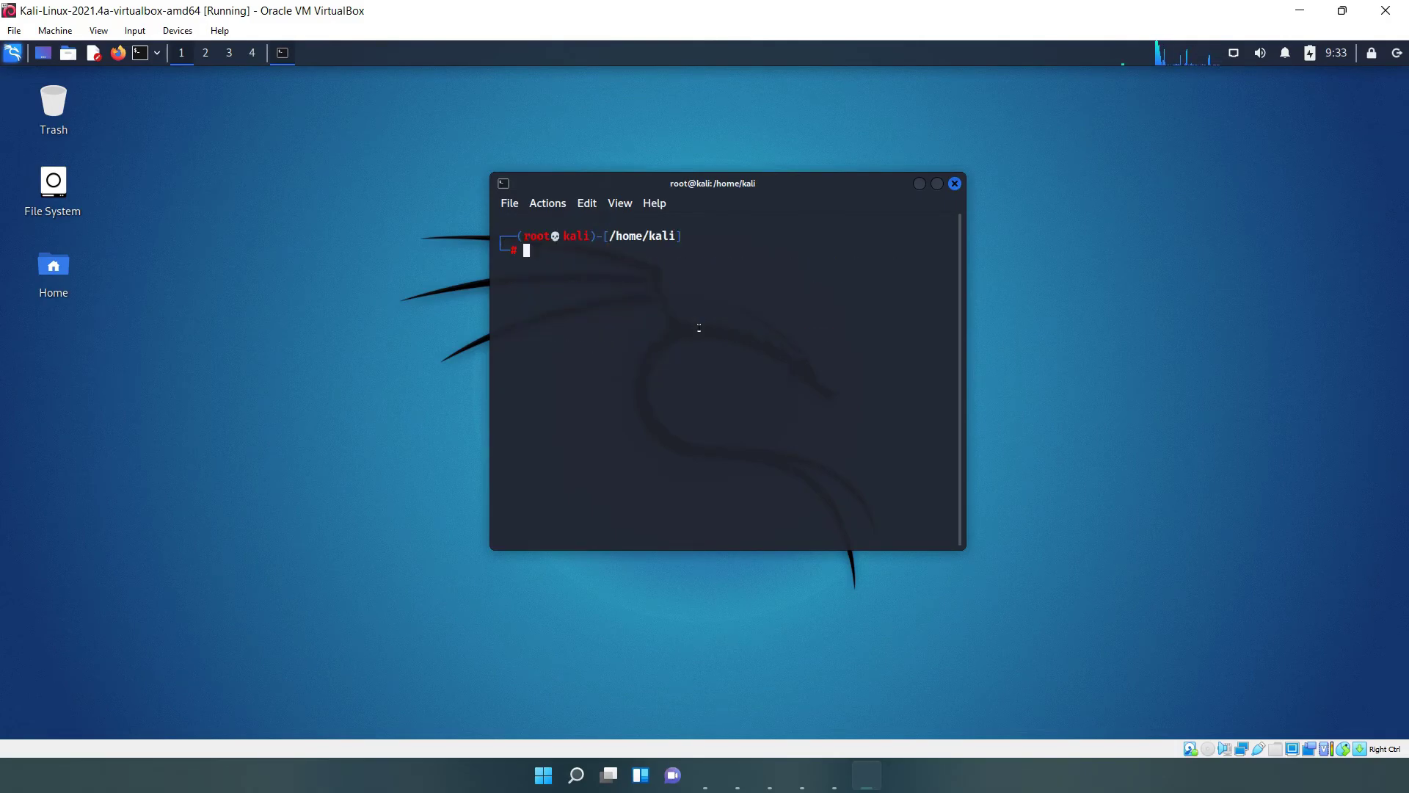
# Step: Refresh Kali's package lists from the root shell by running apt-get update
pyautogui.write('apt-get ')
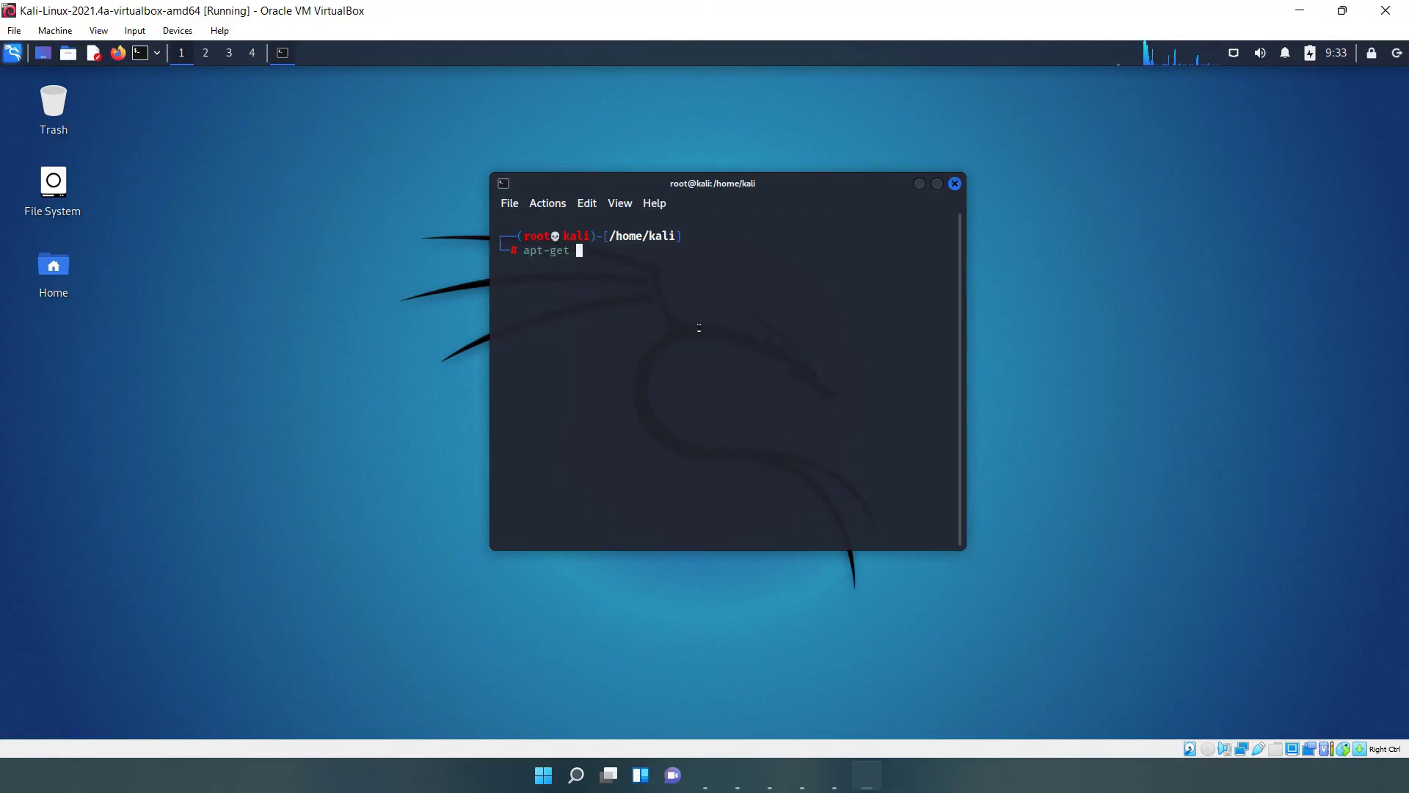
pyautogui.write('update')
pyautogui.press('Return')
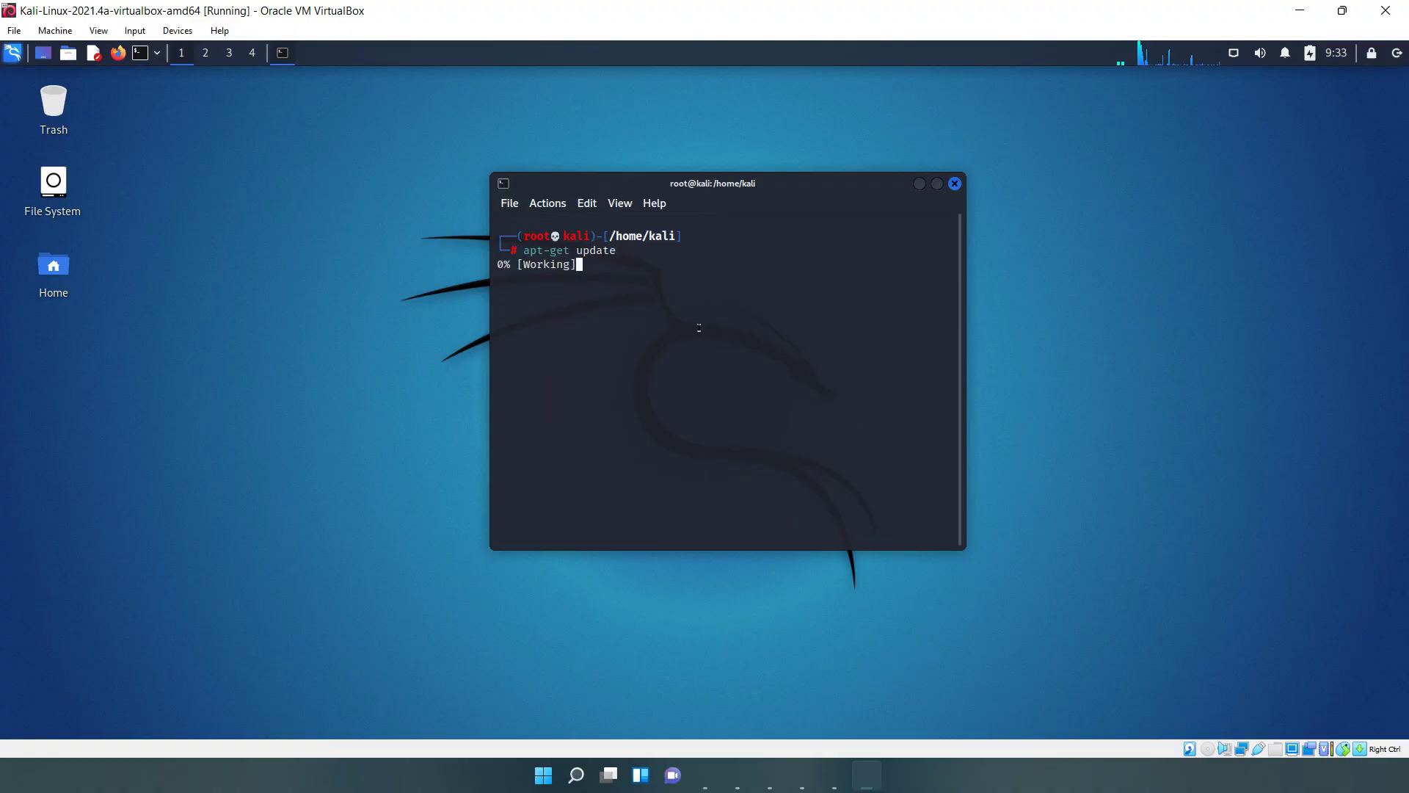